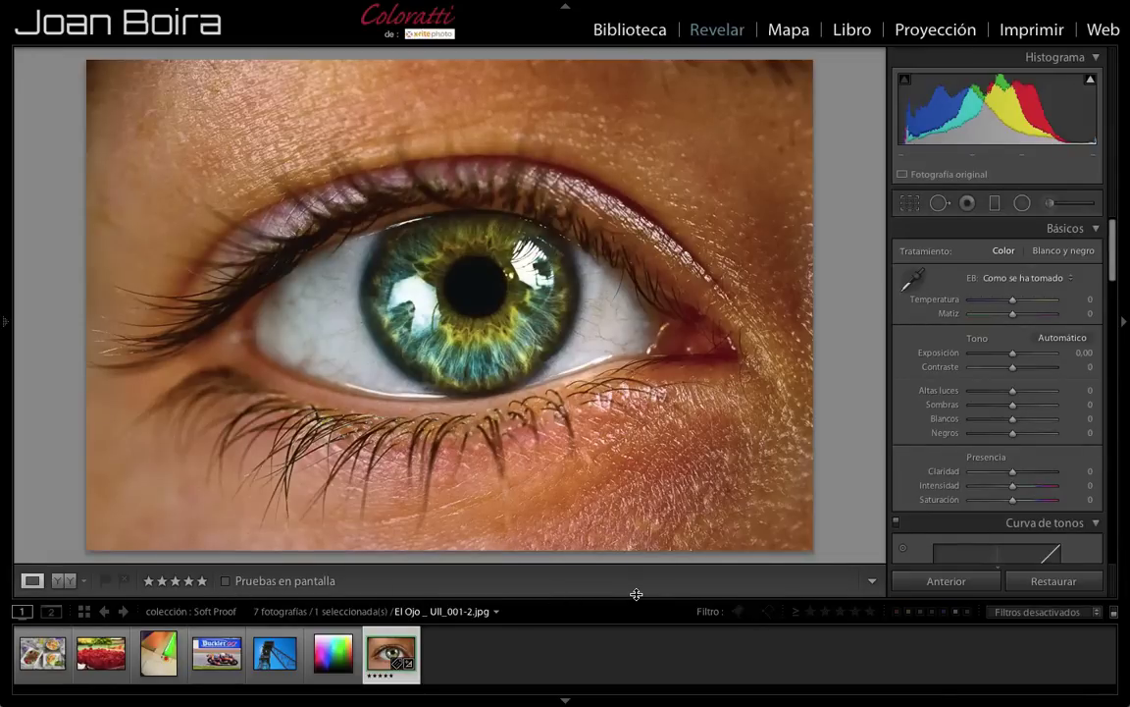
# - Restore Soft Proofing to the toolbar and switch on Pruebas en pantalla for the eye photo
pyautogui.press('t')
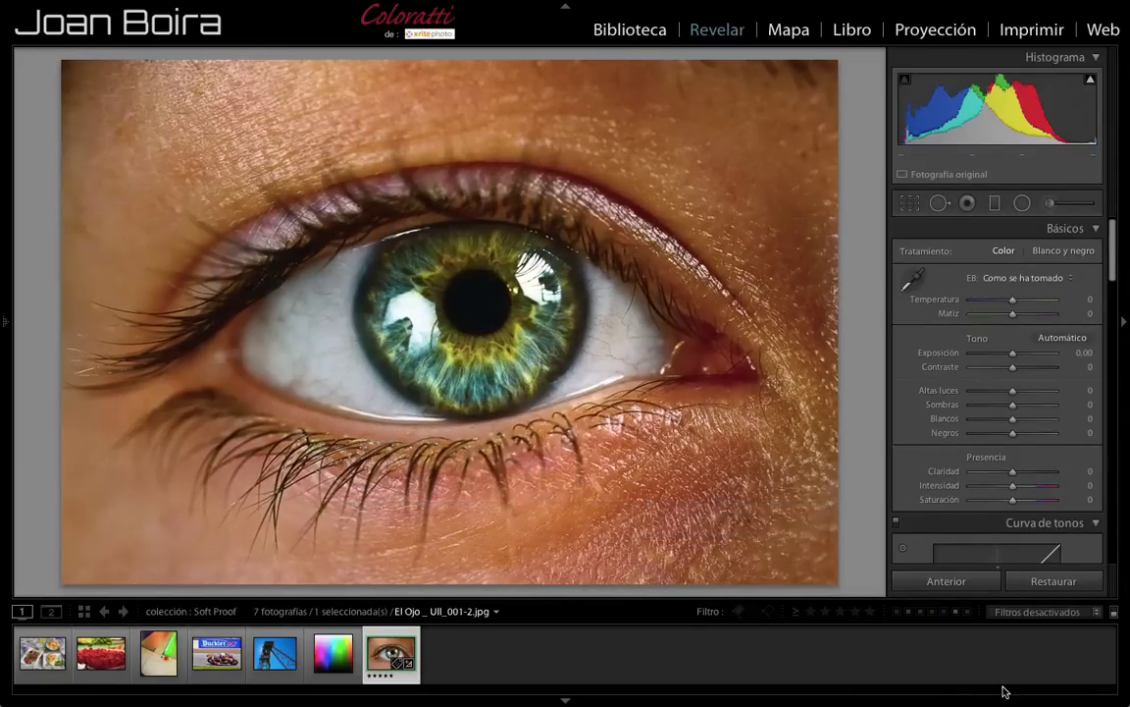
pyautogui.press('t')
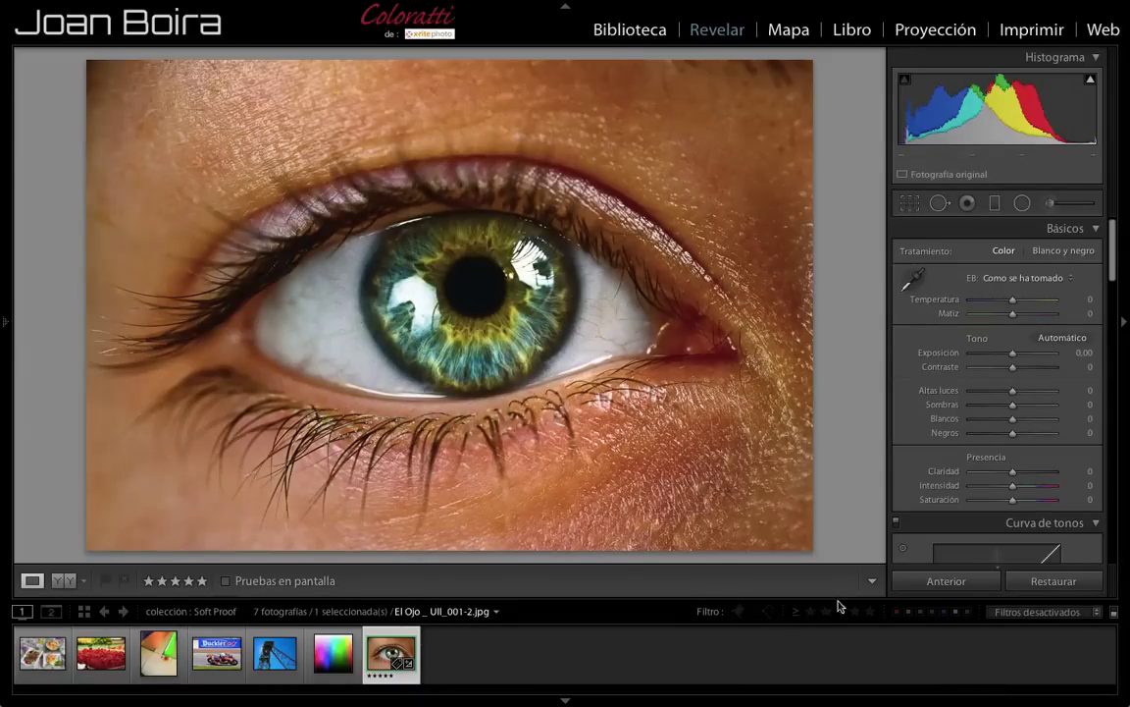
pyautogui.click(873, 580)
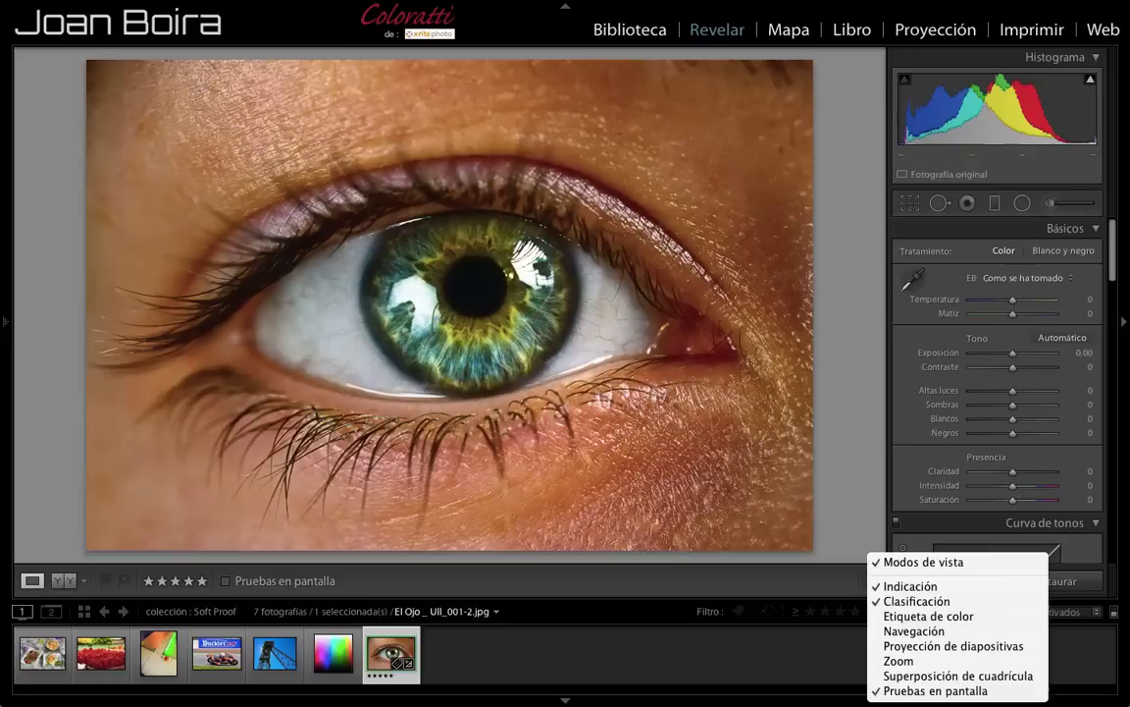
pyautogui.click(913, 688)
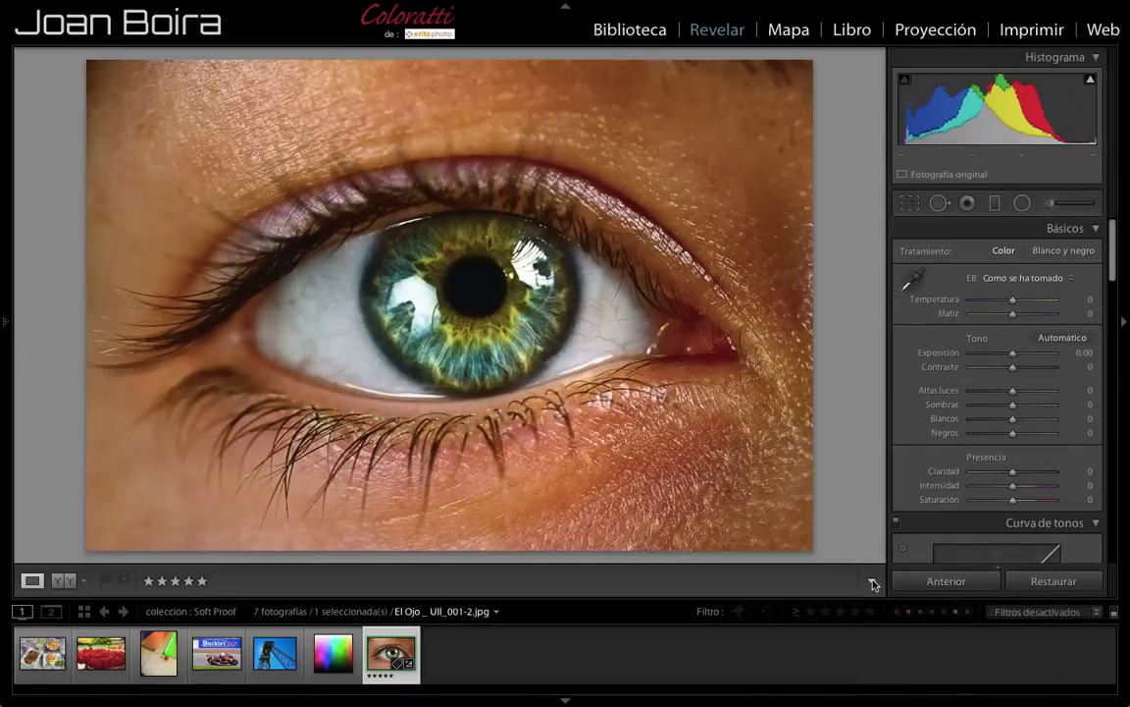
pyautogui.click(873, 583)
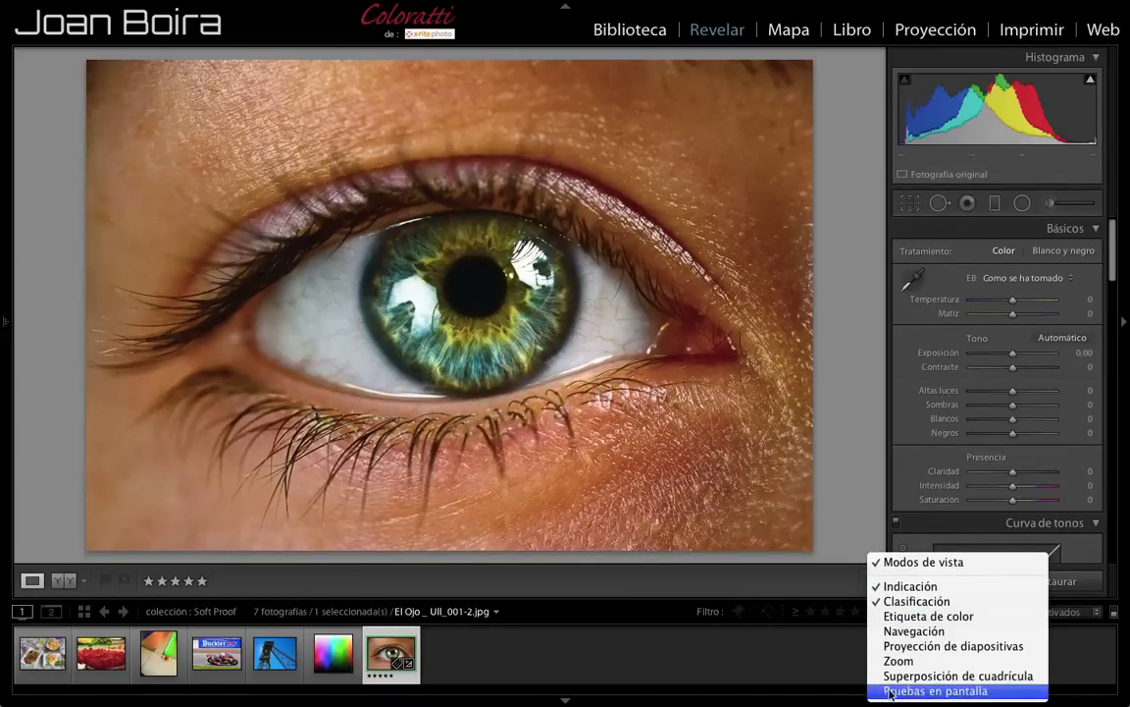
pyautogui.click(996, 693)
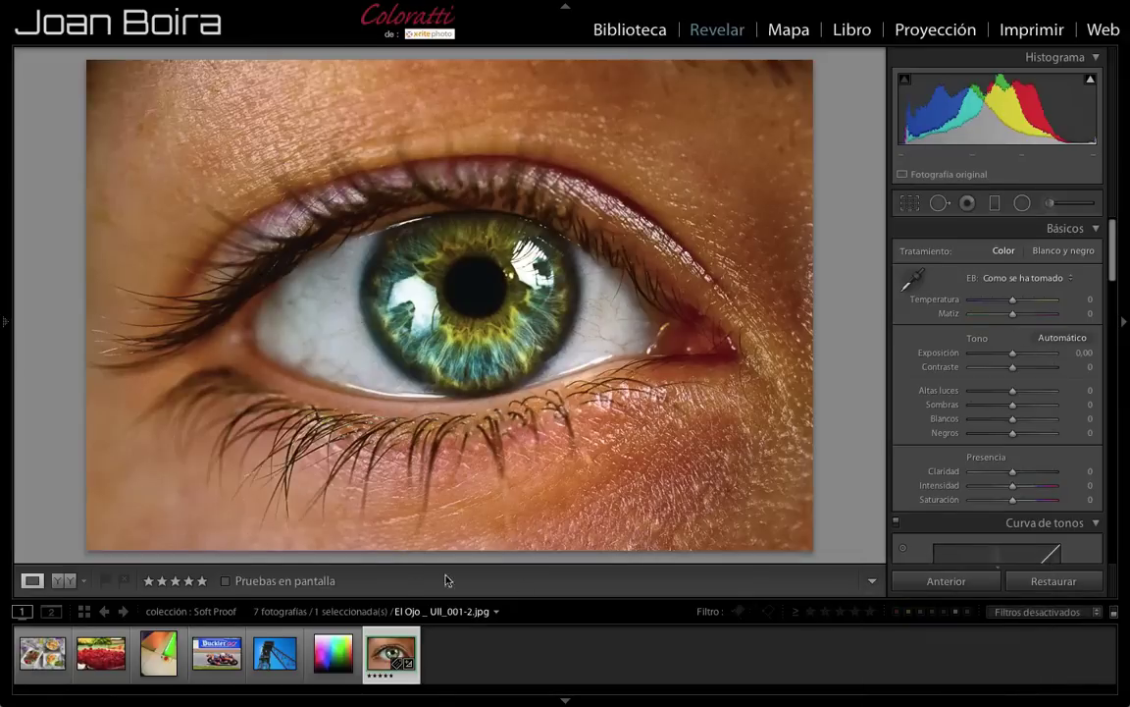
pyautogui.click(226, 580)
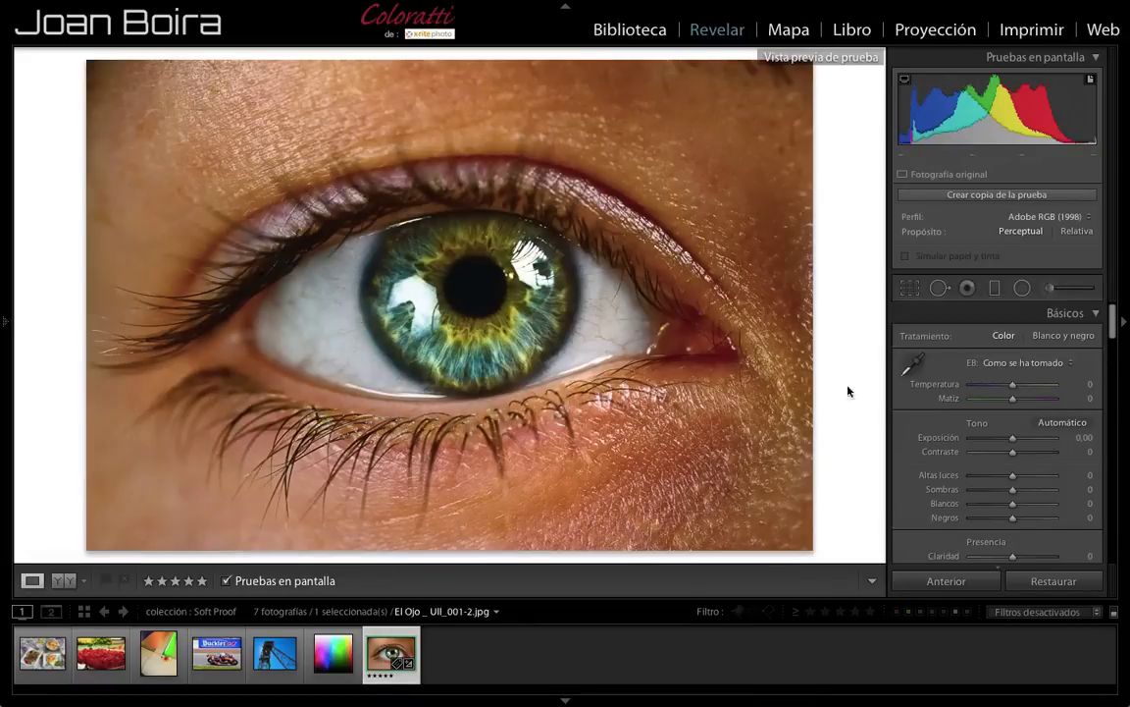
pyautogui.rightClick(843, 210)
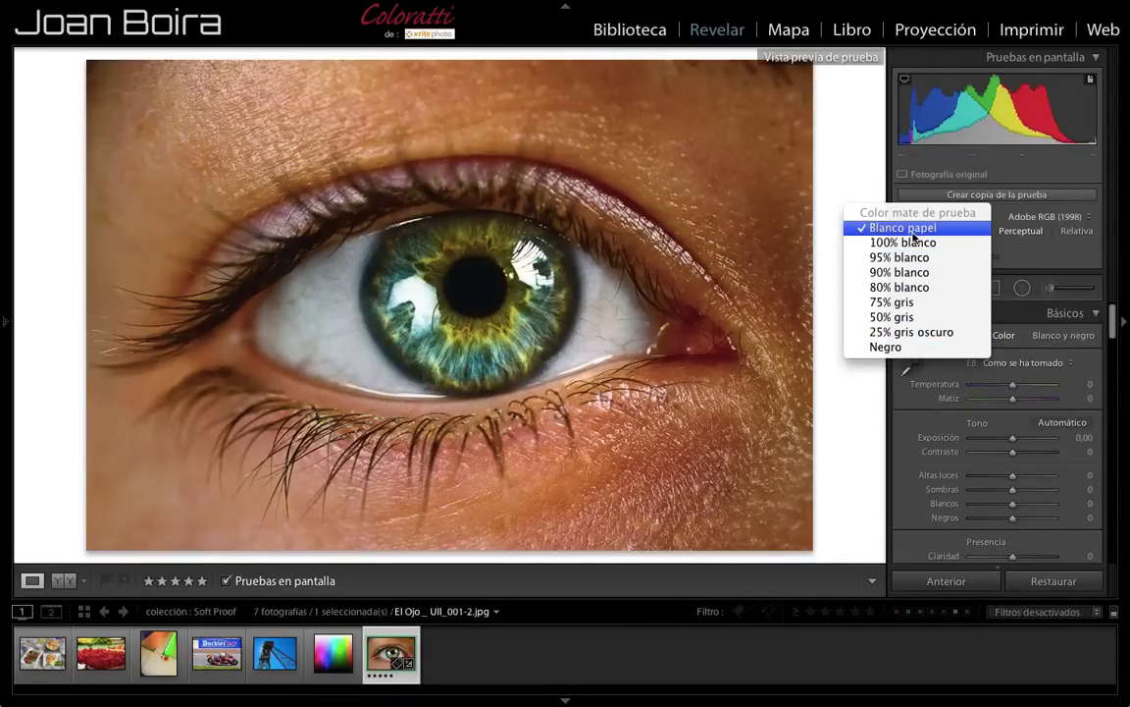
pyautogui.click(888, 317)
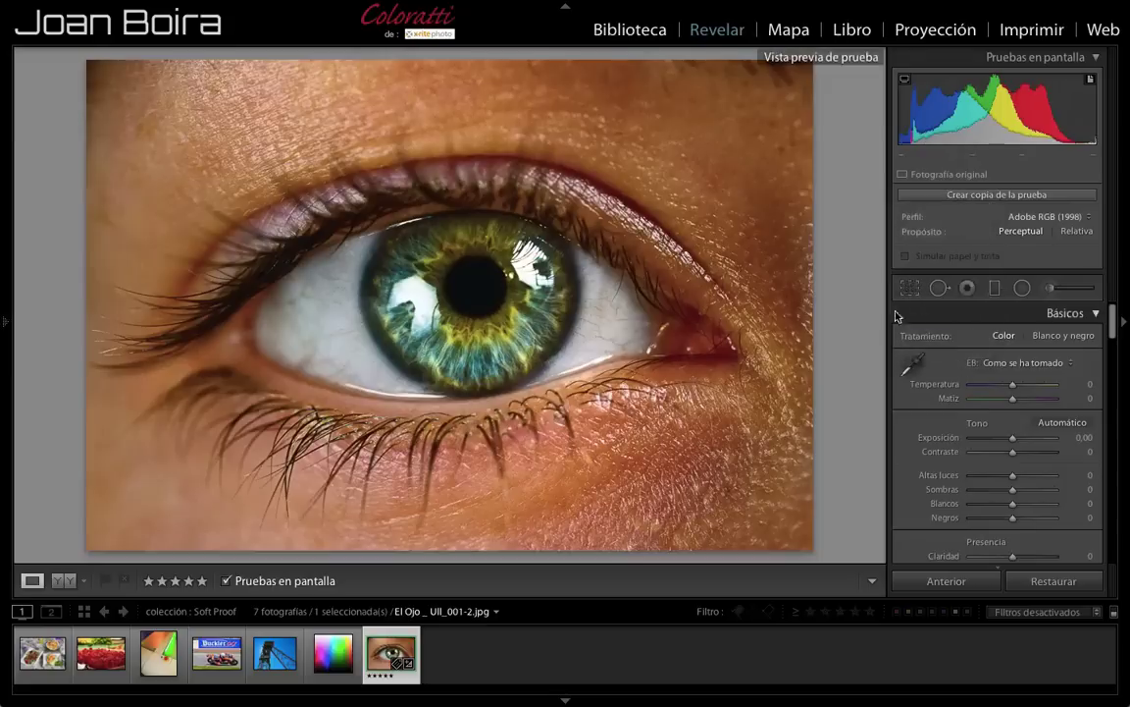
pyautogui.rightClick(862, 284)
pyautogui.click(901, 421)
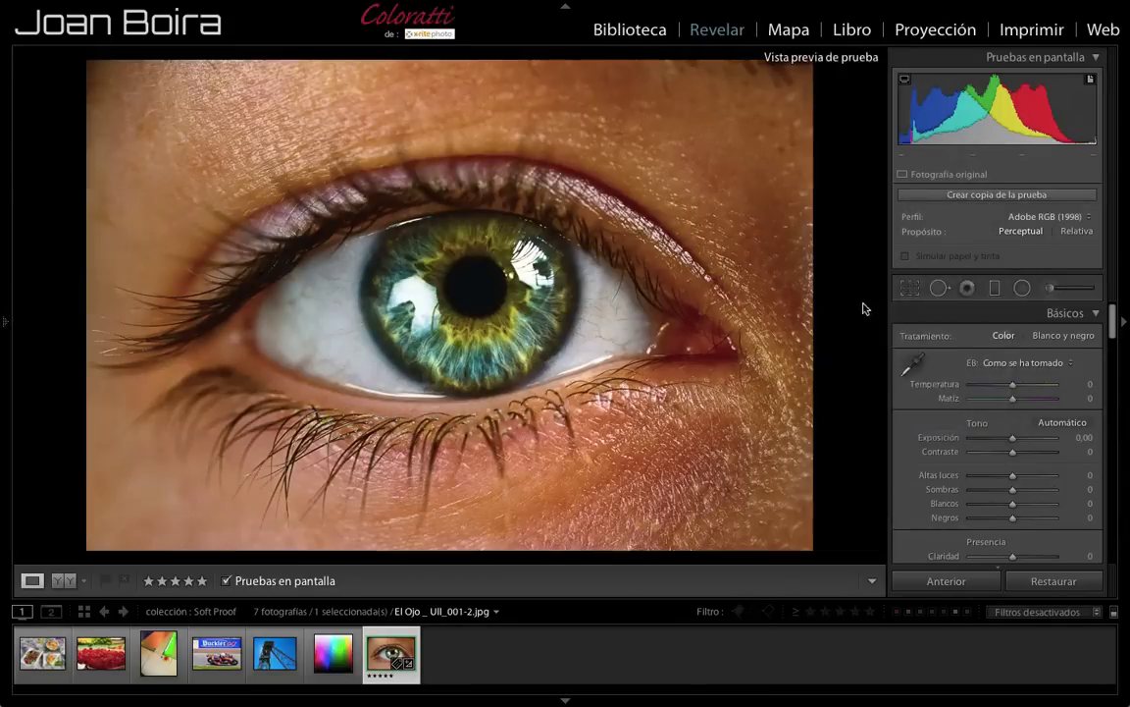
pyautogui.rightClick(856, 280)
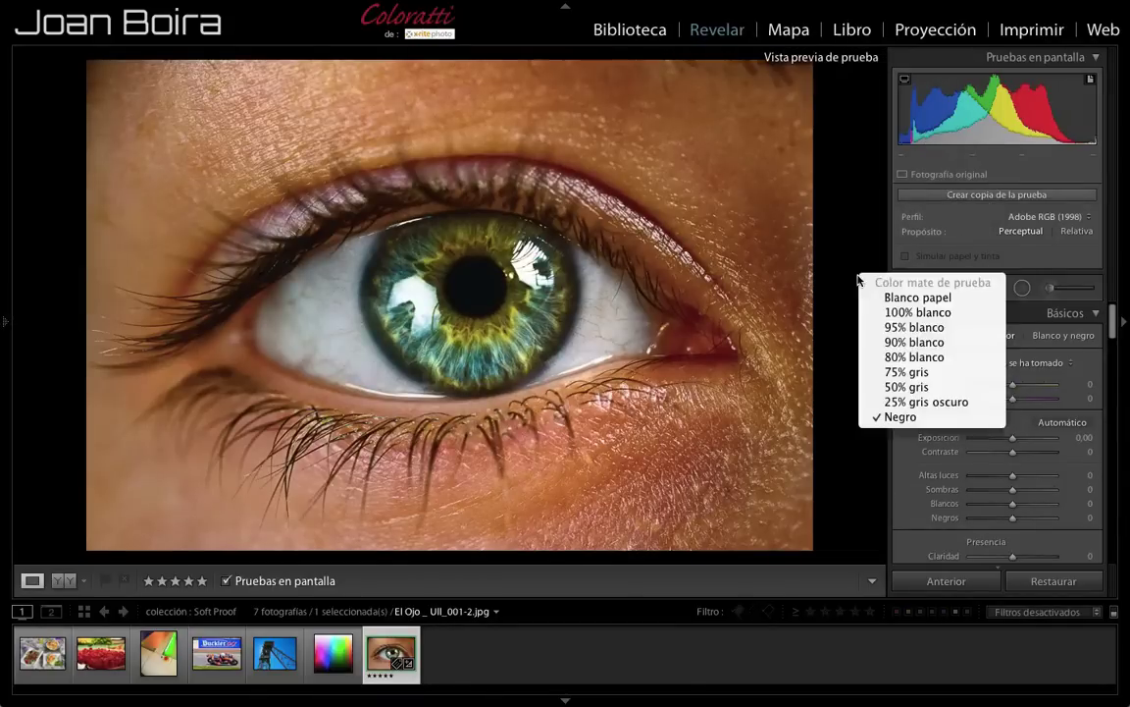
pyautogui.click(903, 296)
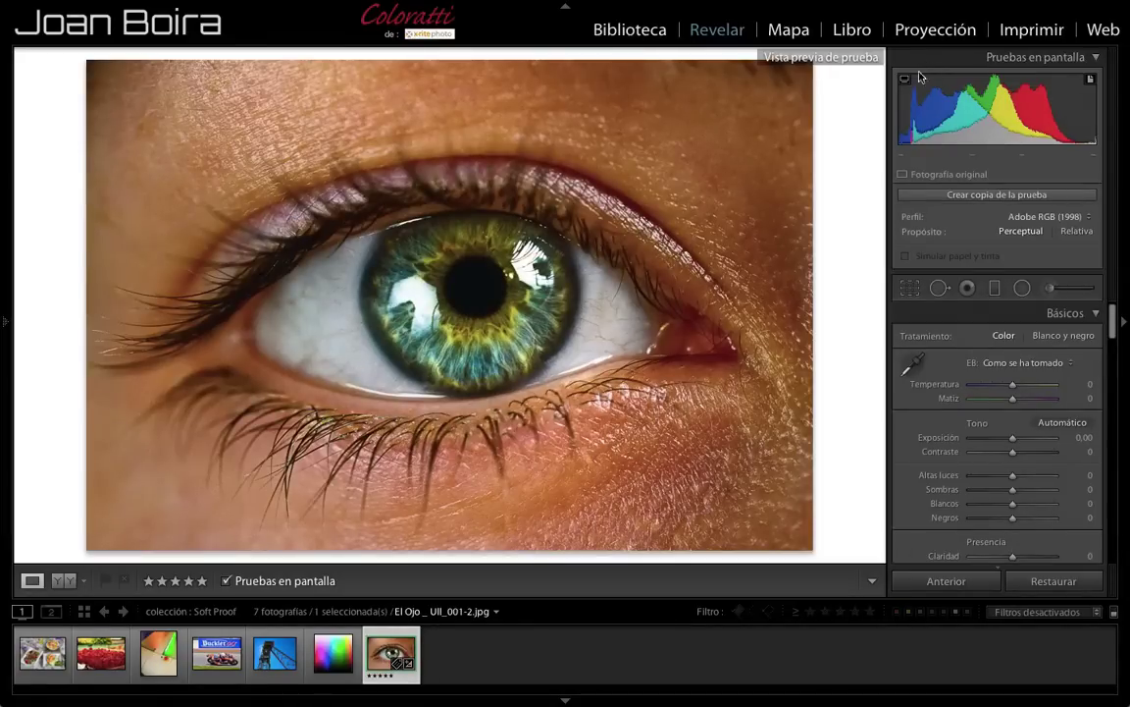
pyautogui.click(905, 80)
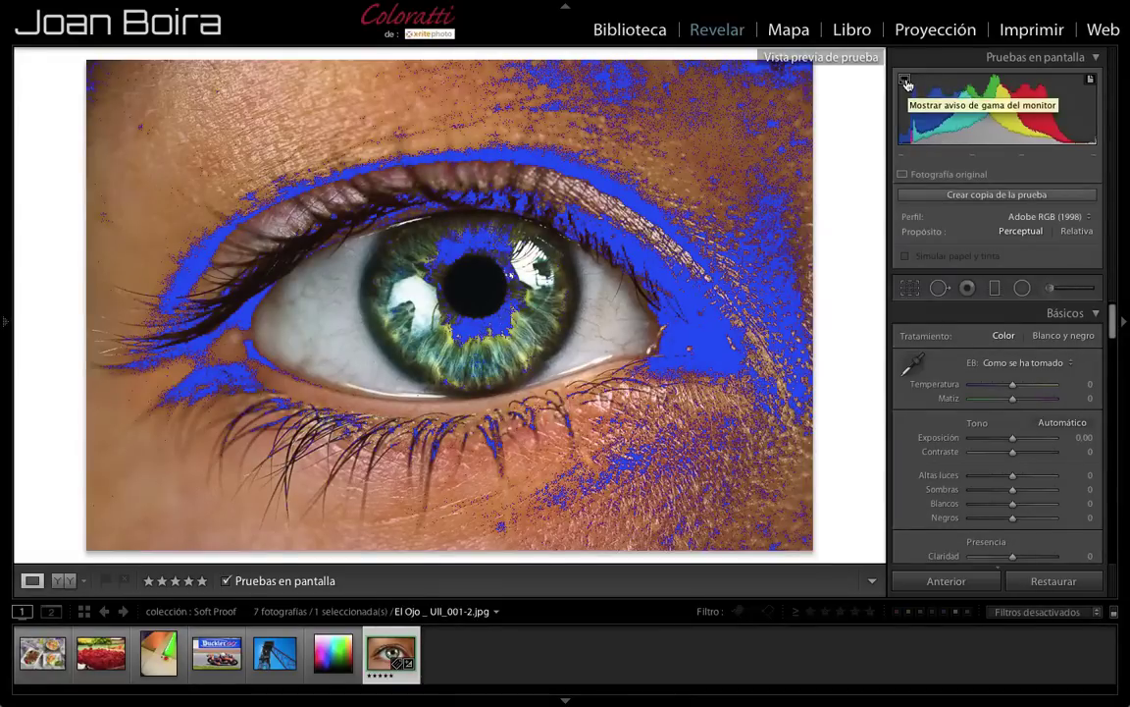
pyautogui.click(907, 82)
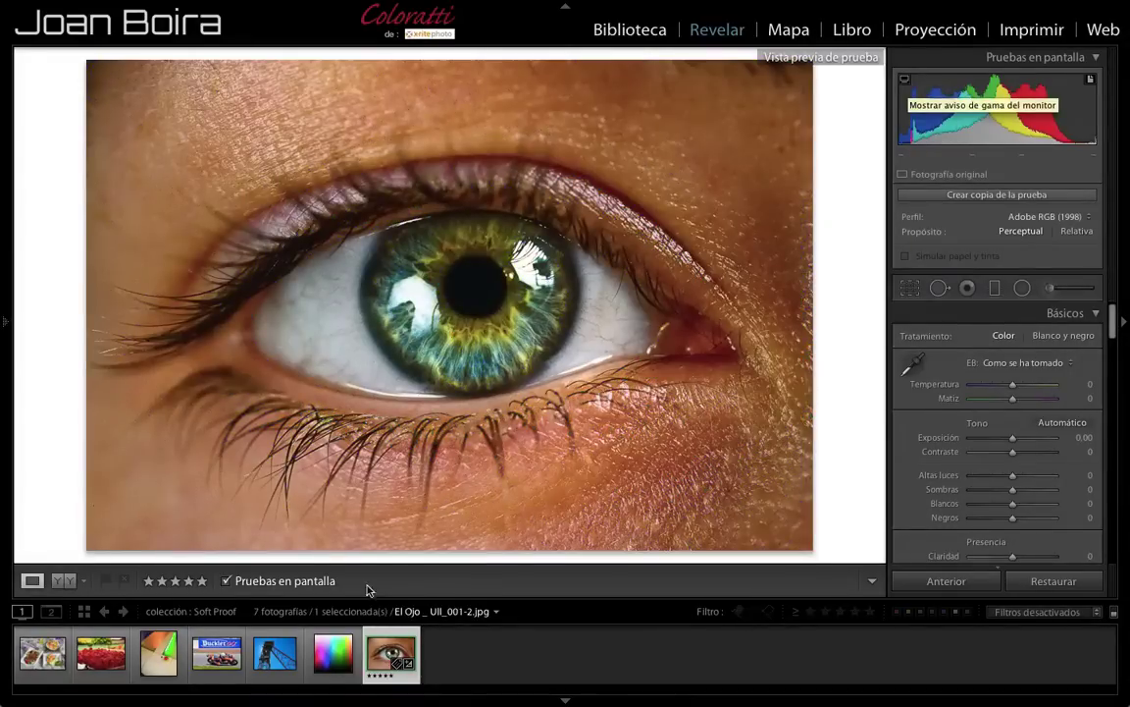
pyautogui.click(226, 581)
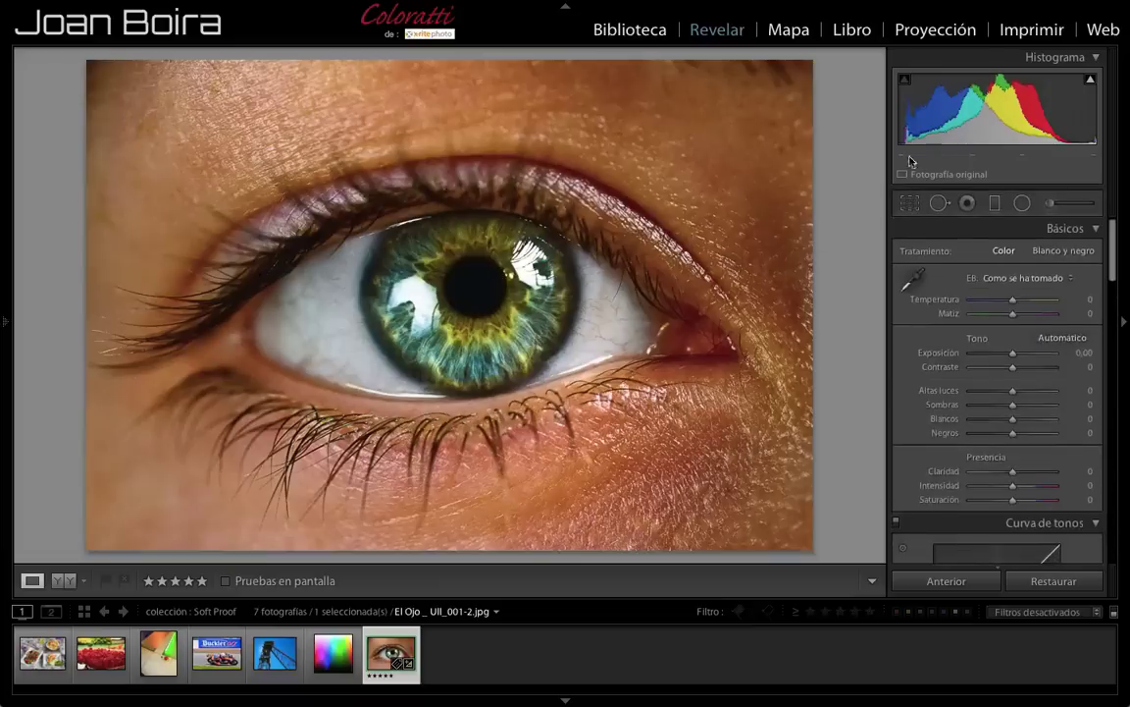
pyautogui.click(227, 581)
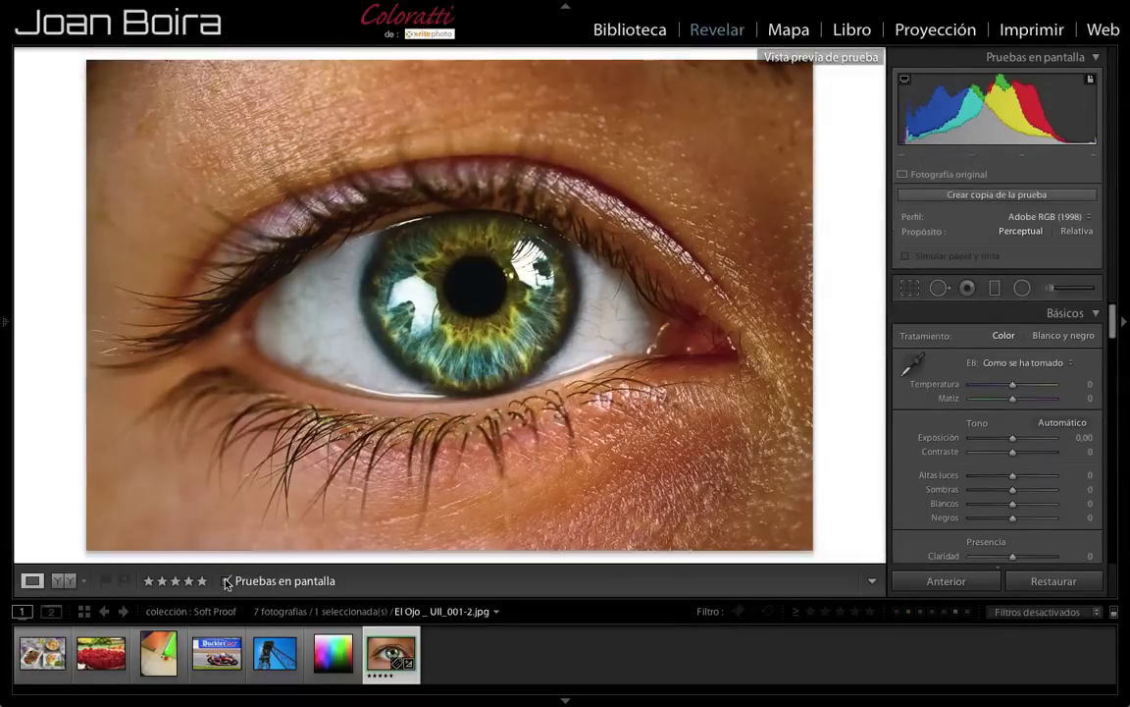
pyautogui.click(227, 581)
pyautogui.click(226, 581)
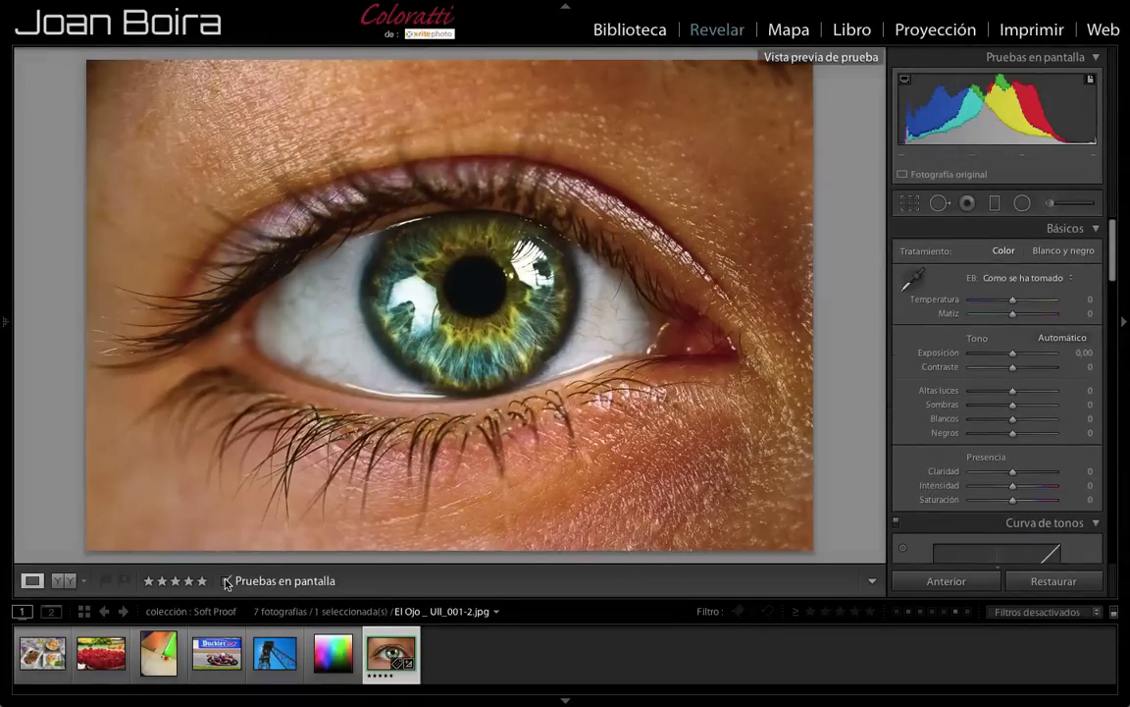
pyautogui.click(906, 82)
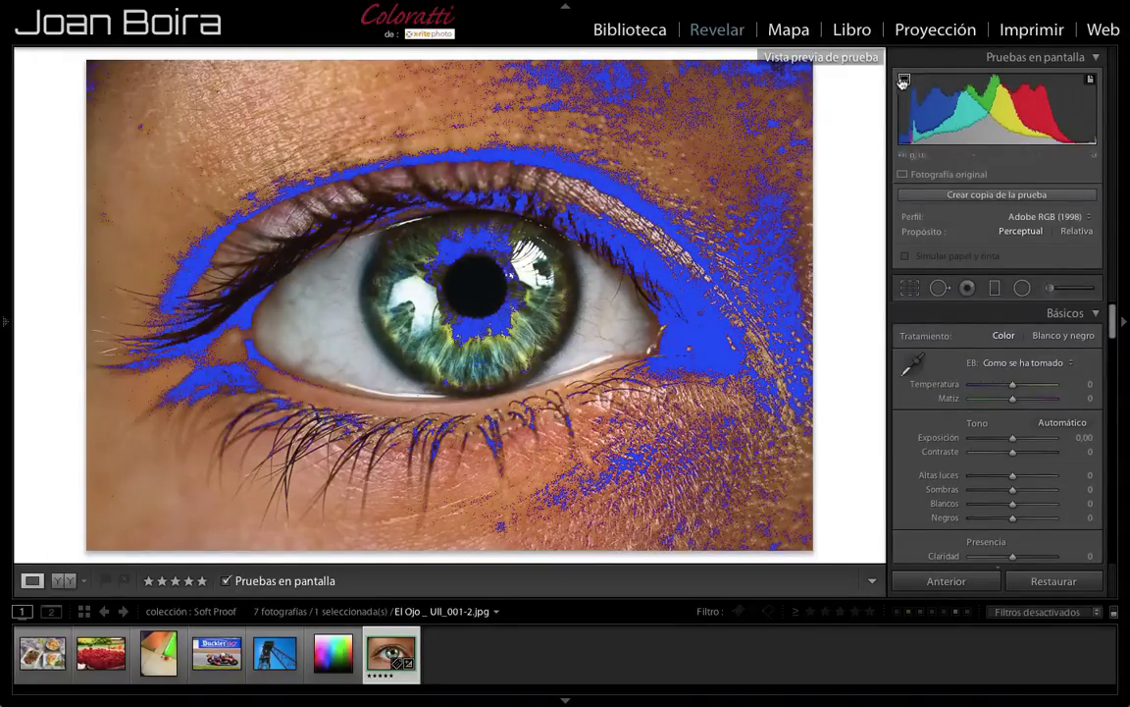
pyautogui.click(907, 82)
pyautogui.click(906, 81)
pyautogui.click(905, 82)
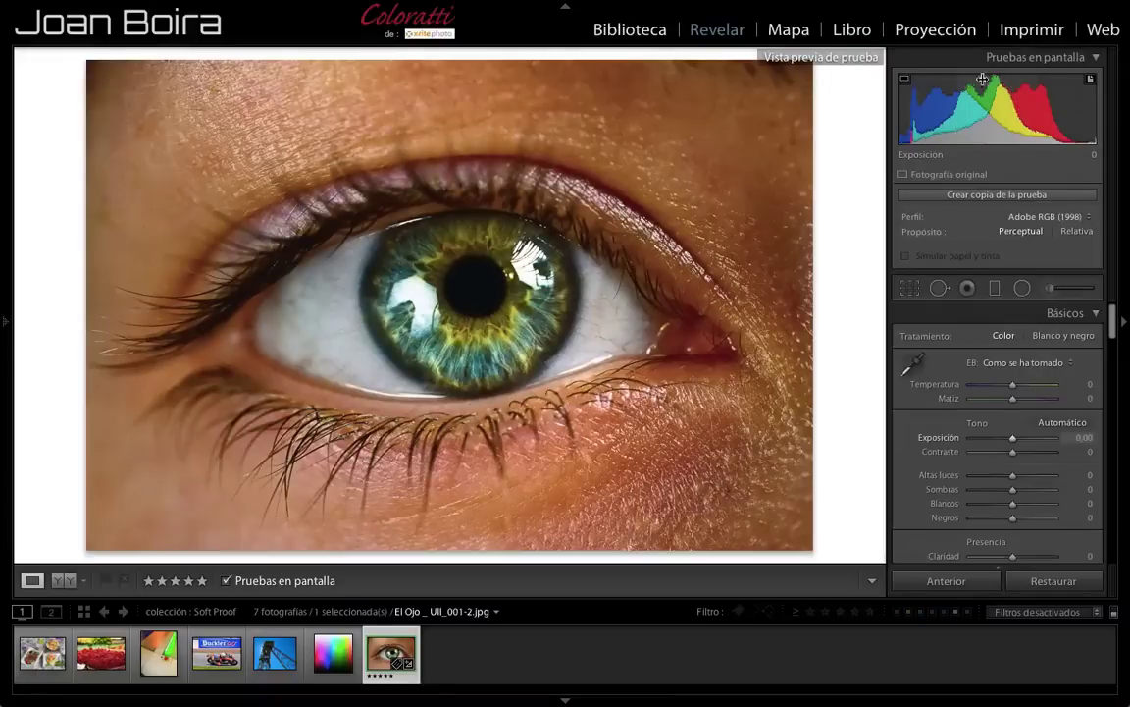
pyautogui.click(905, 83)
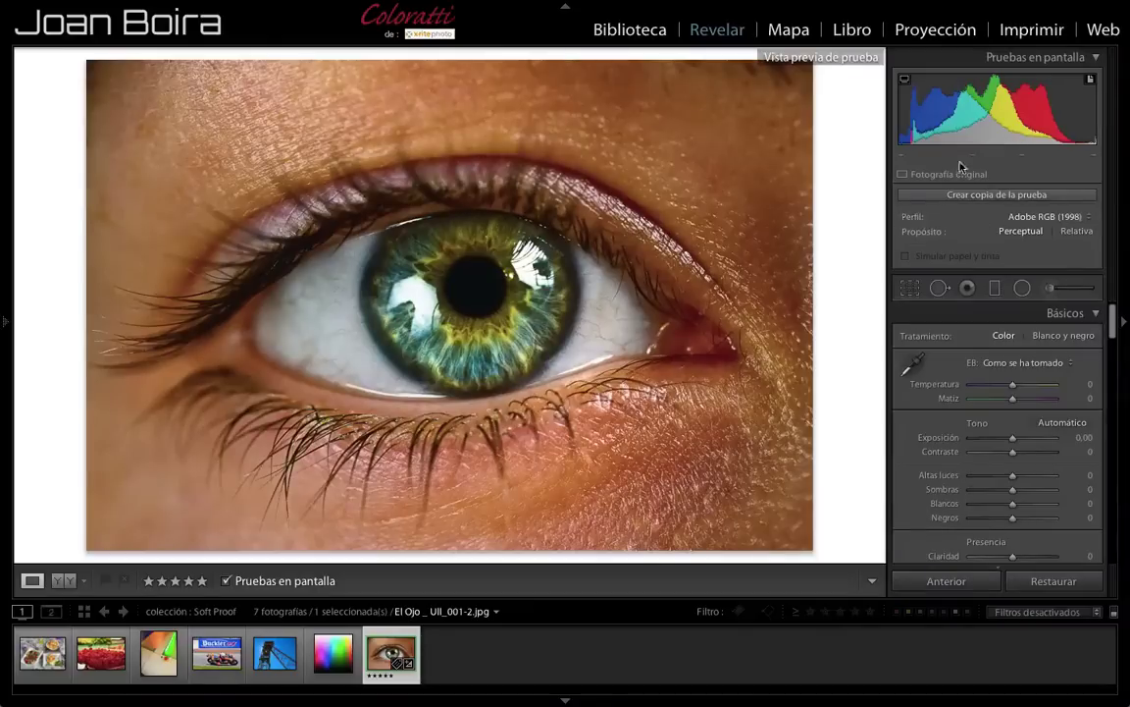
# - Add the Epson Stylus Pro 3880 paper profiles to the Perfil list, with ArchivalMattePaper applied
pyautogui.click(1087, 220)
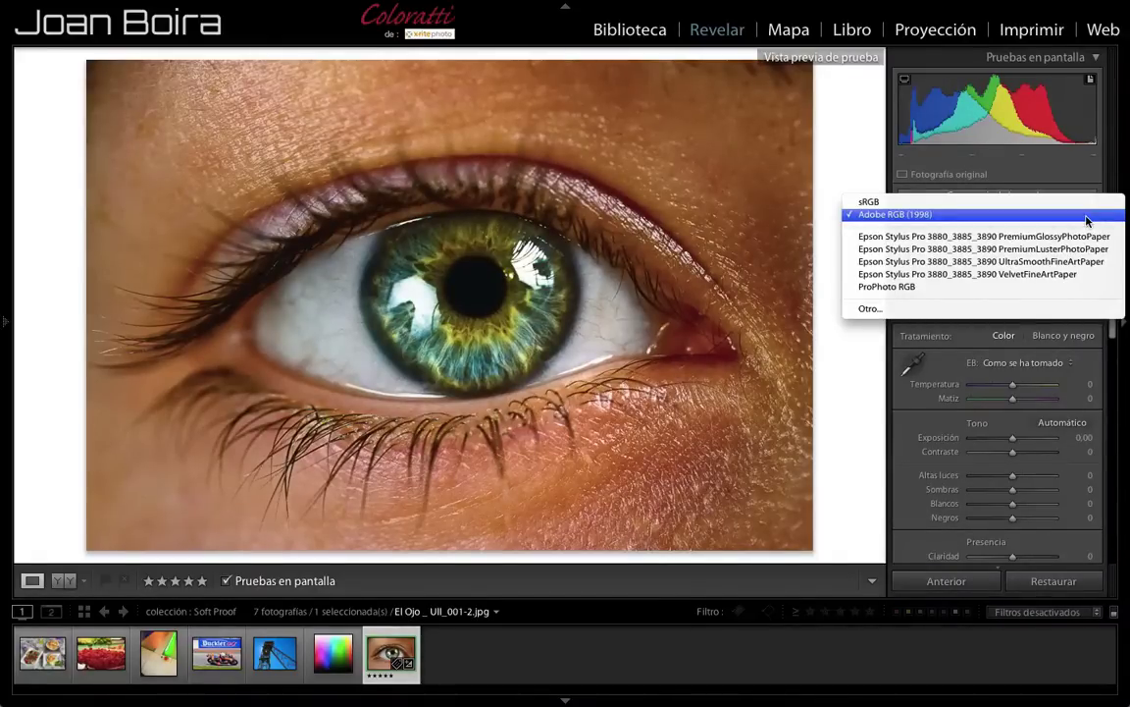
pyautogui.click(1076, 309)
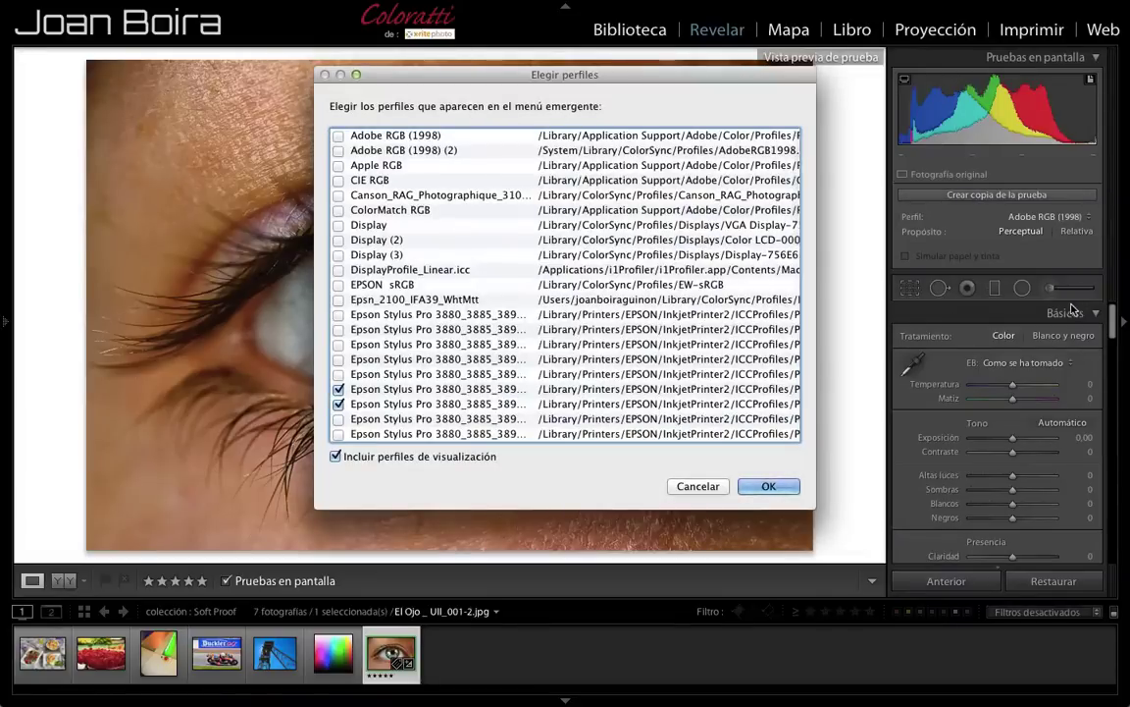
pyautogui.scroll(-5, 431, 364)
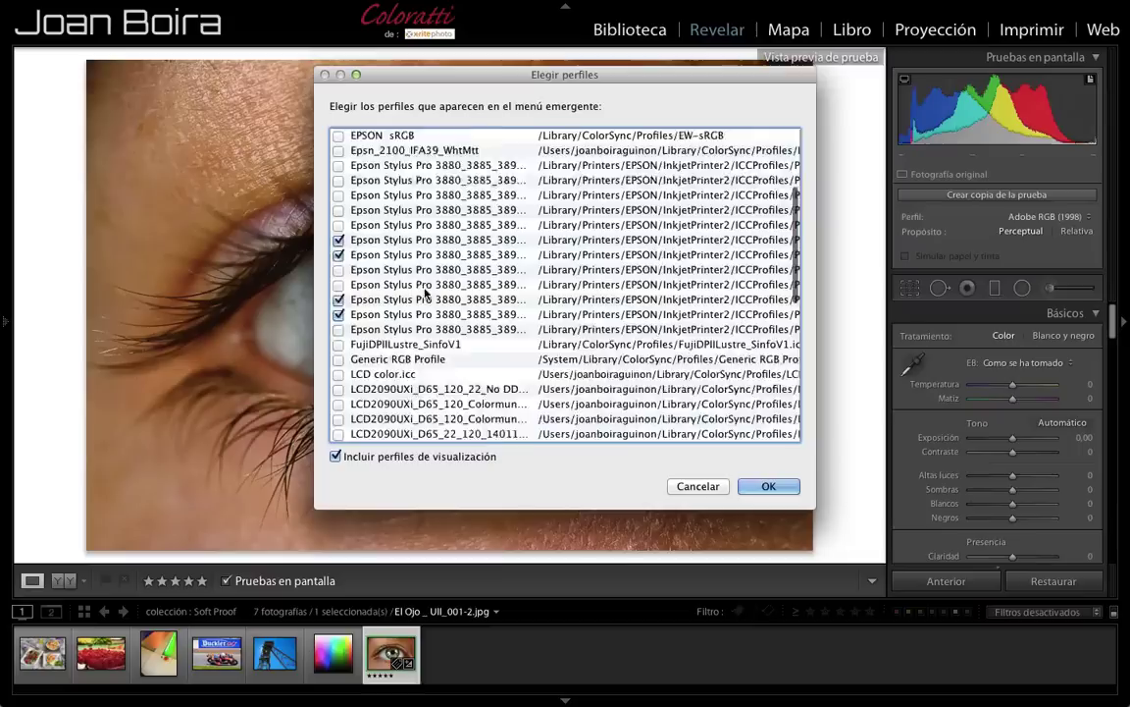
pyautogui.scroll(3, 425, 292)
pyautogui.click(338, 226)
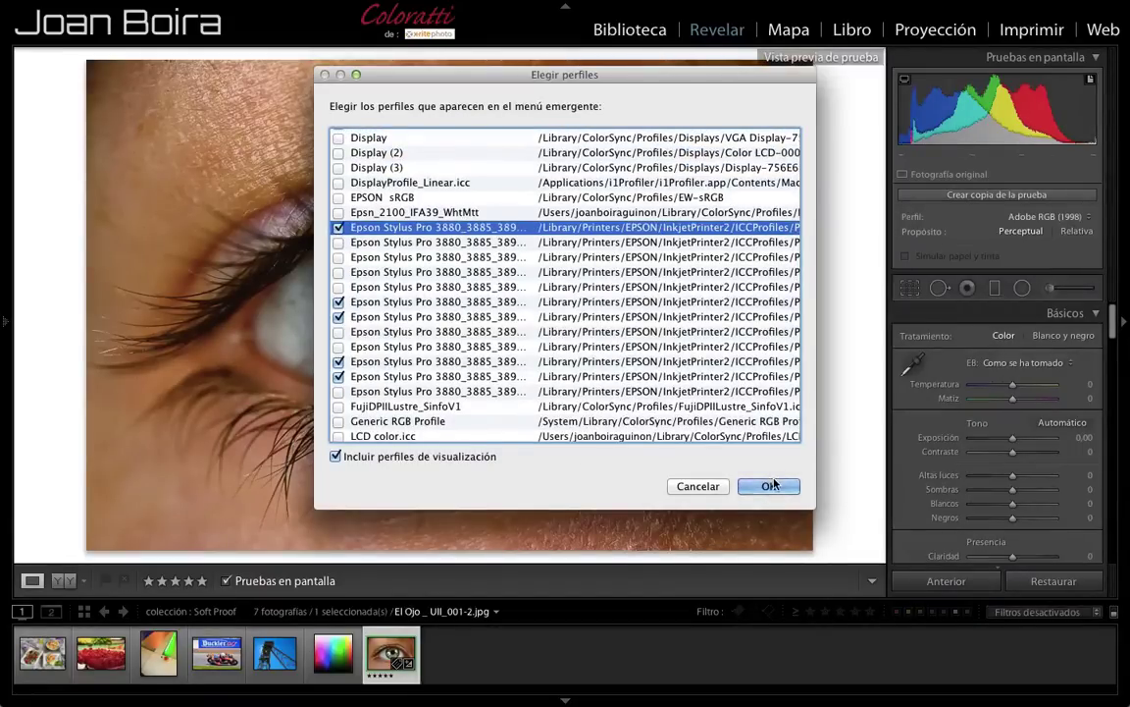
pyautogui.scroll(-10, 422, 306)
pyautogui.scroll(-2, 442, 319)
pyautogui.scroll(-1, 458, 331)
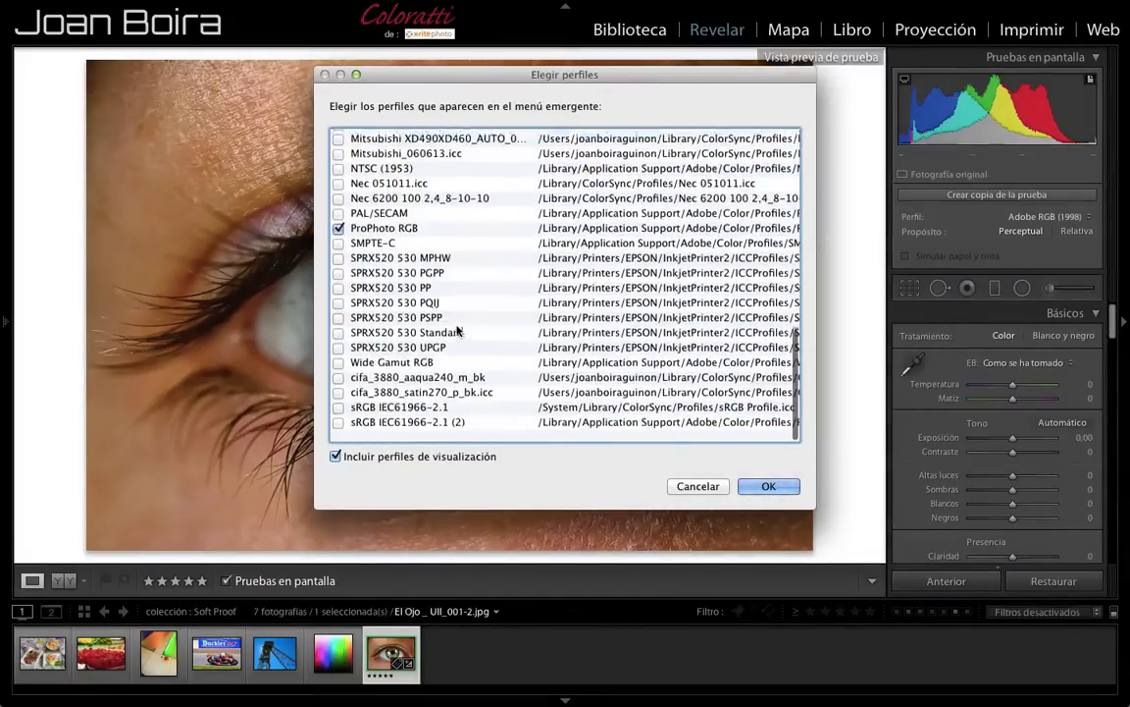
pyautogui.scroll(10, 457, 330)
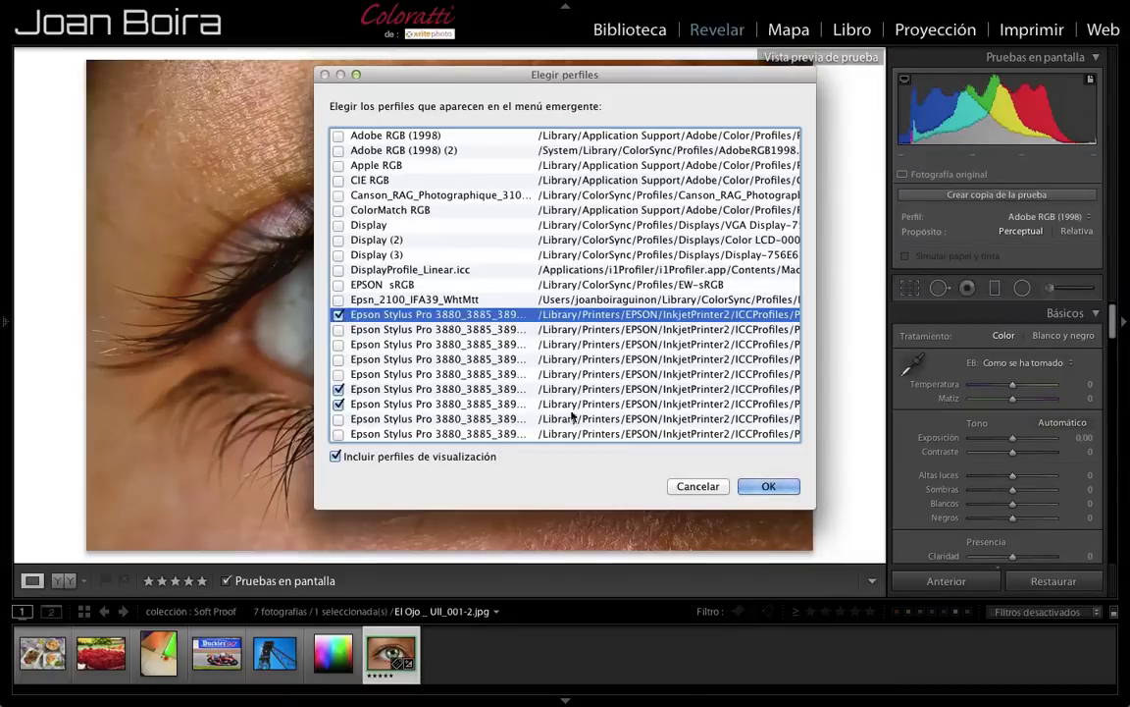
pyautogui.click(782, 487)
pyautogui.click(1048, 217)
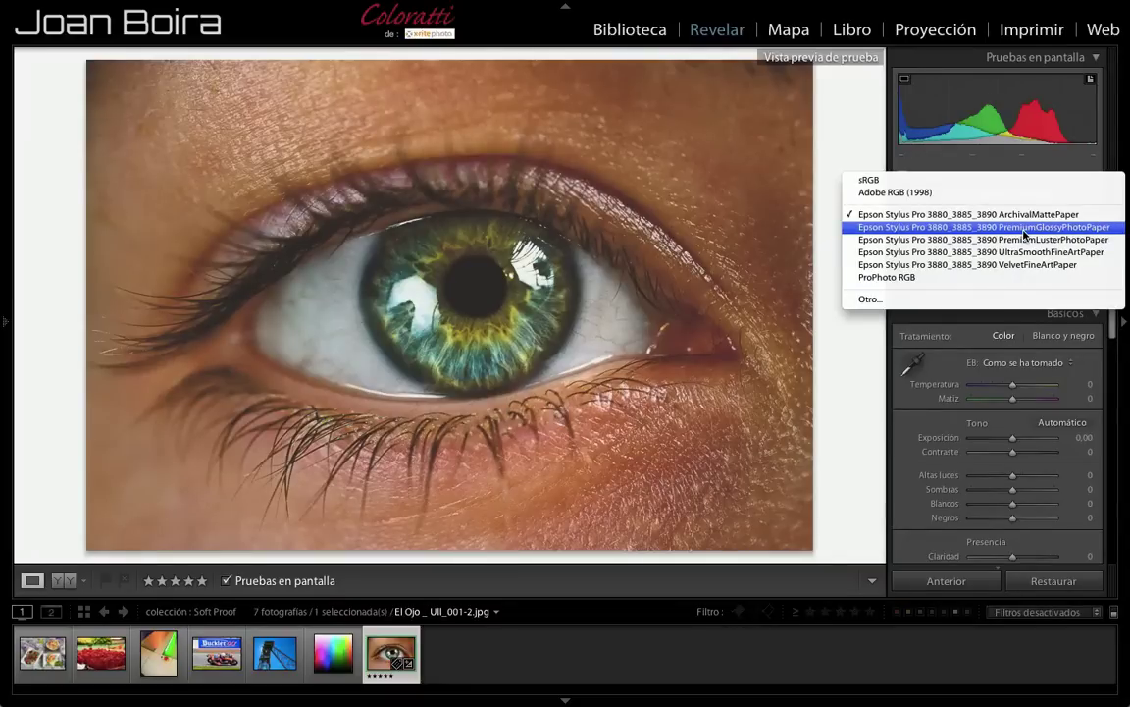
# - Apply the Epson PremiumGlossyPhotoPaper profile and toggle the destination gamut warning
pyautogui.click(1024, 229)
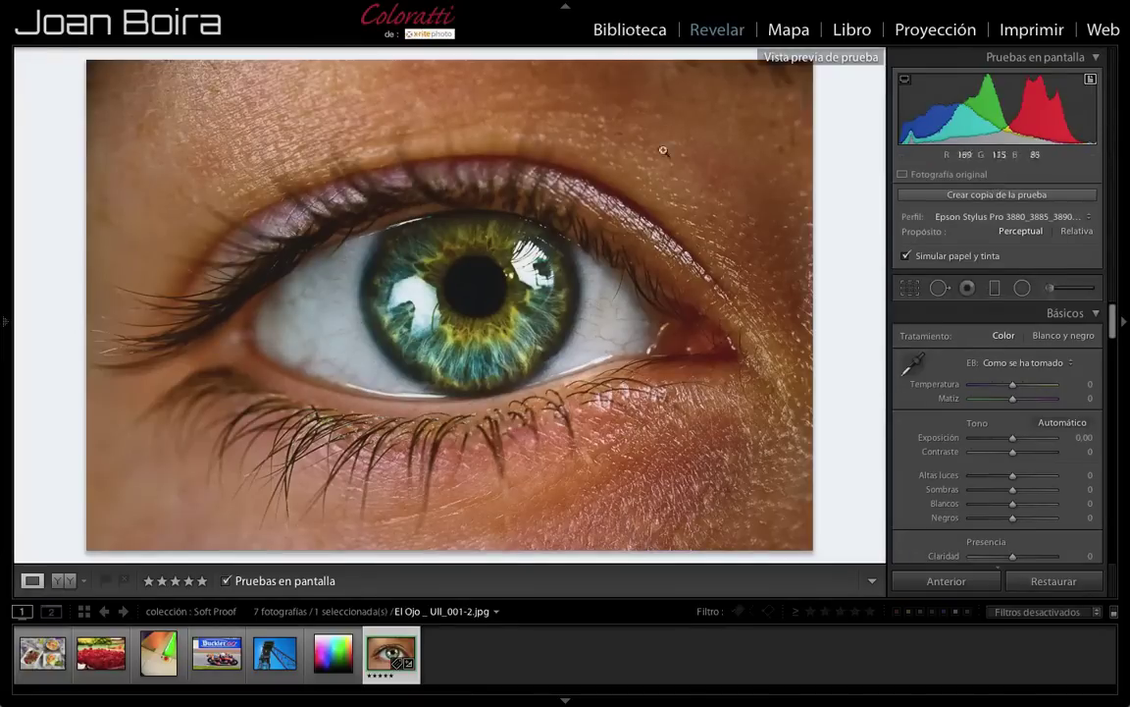
pyautogui.click(1091, 82)
# - Set the intent to Perceptual and leave Simular papel y tinta unchecked after several toggles
pyautogui.click(1020, 232)
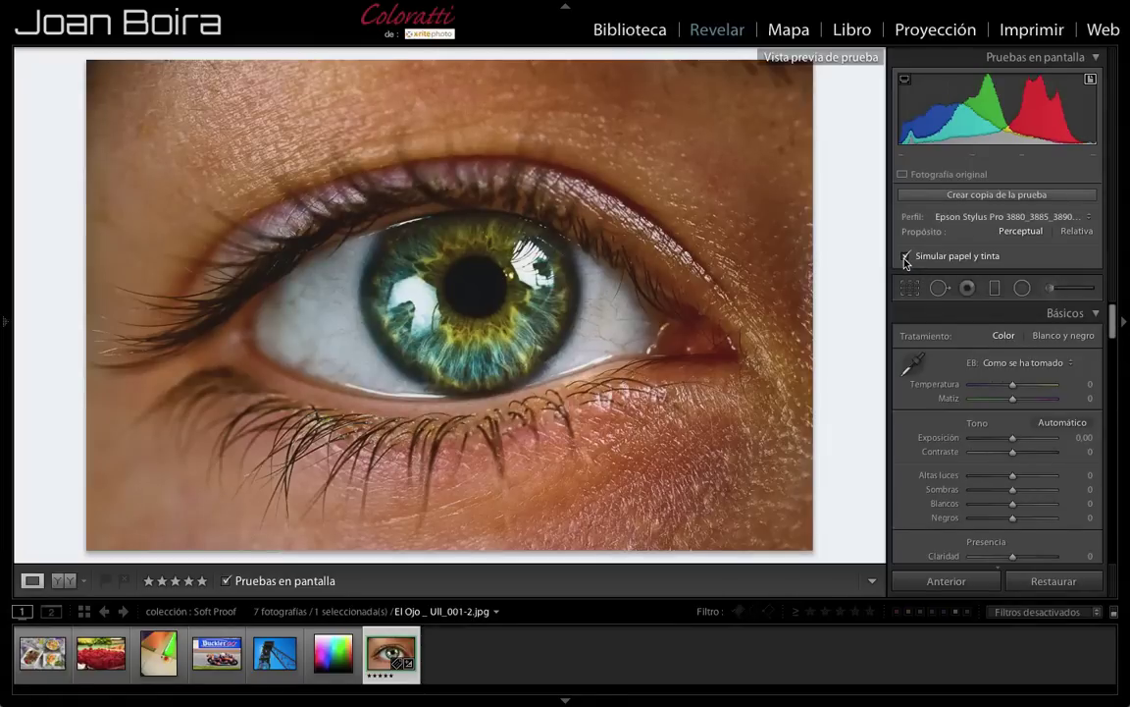
pyautogui.click(905, 257)
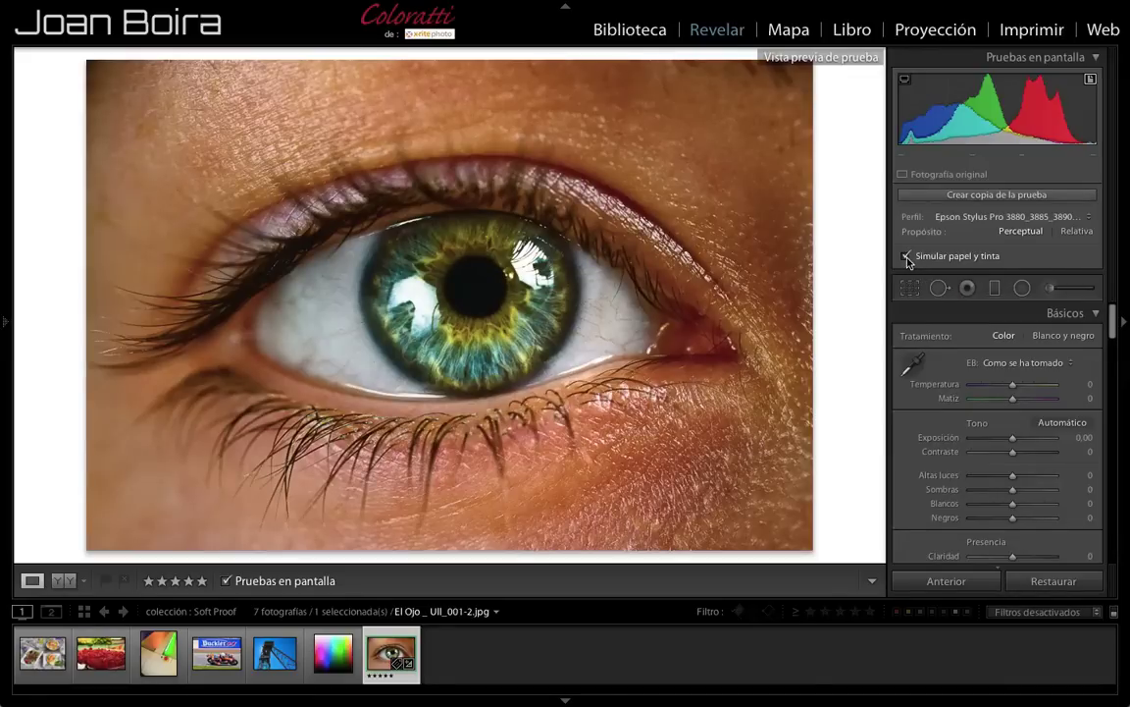
pyautogui.click(905, 257)
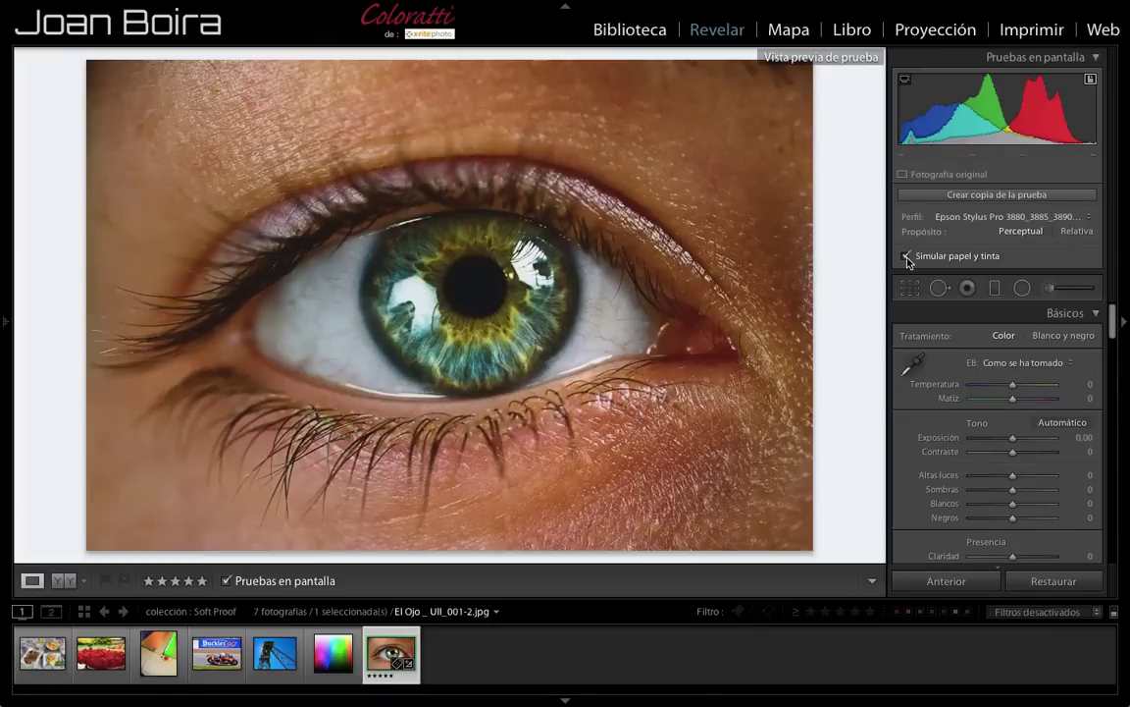
pyautogui.click(906, 257)
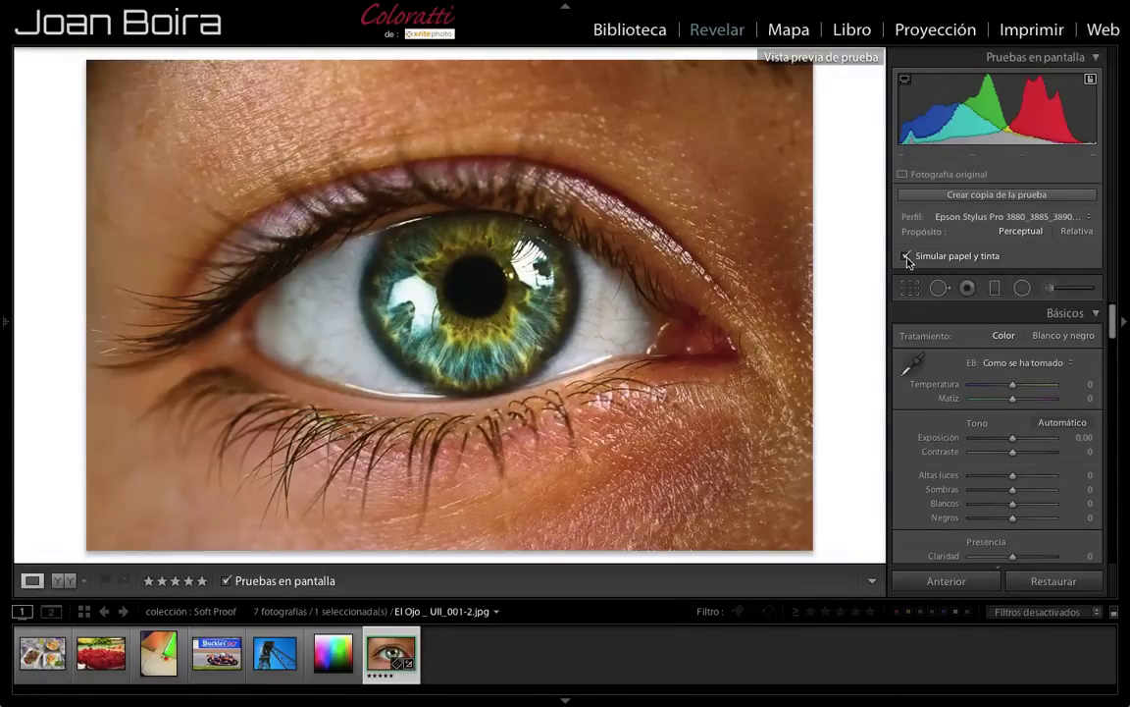
pyautogui.click(906, 256)
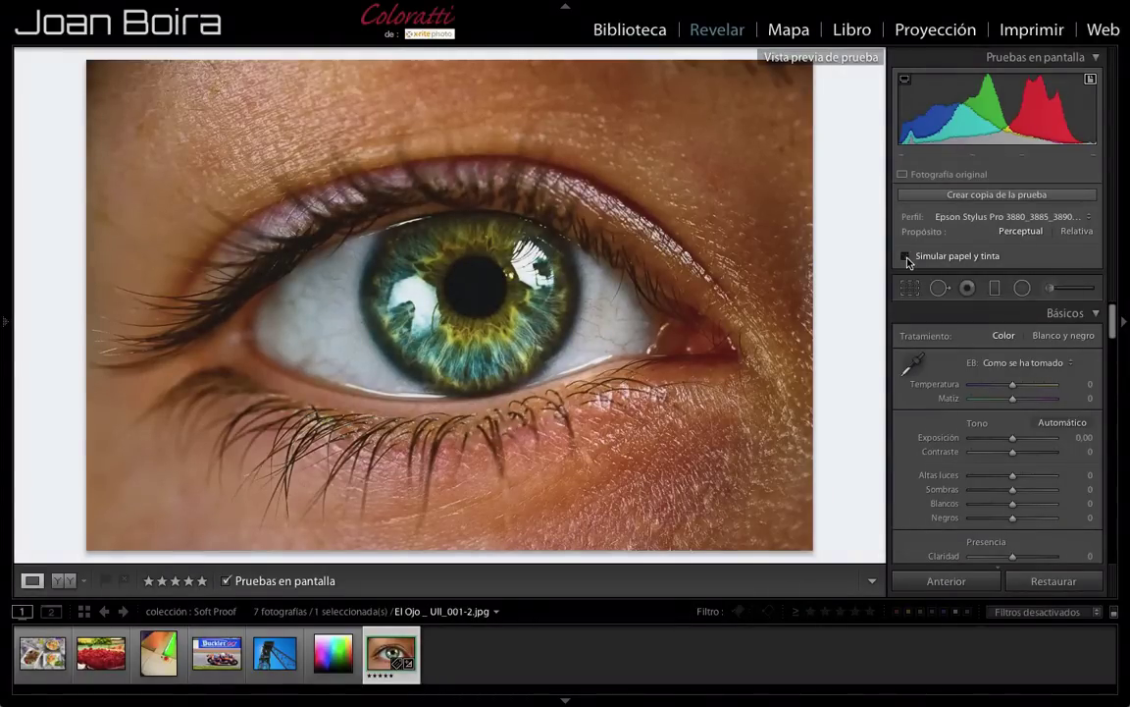
pyautogui.click(906, 256)
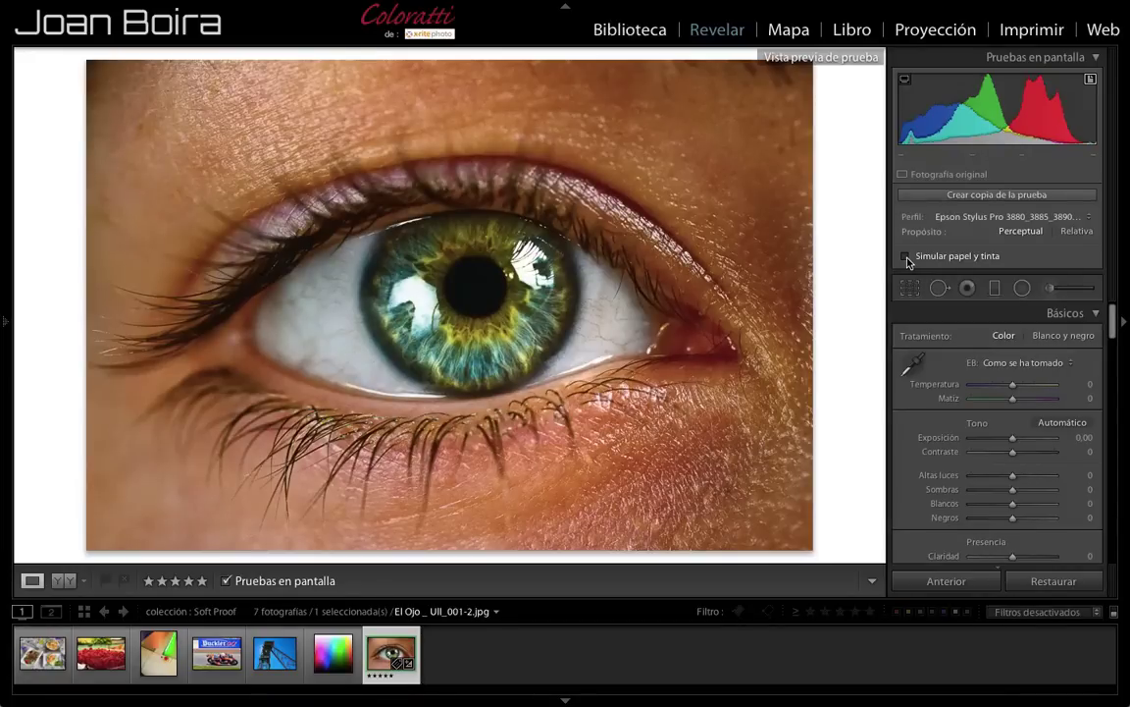
pyautogui.click(1086, 216)
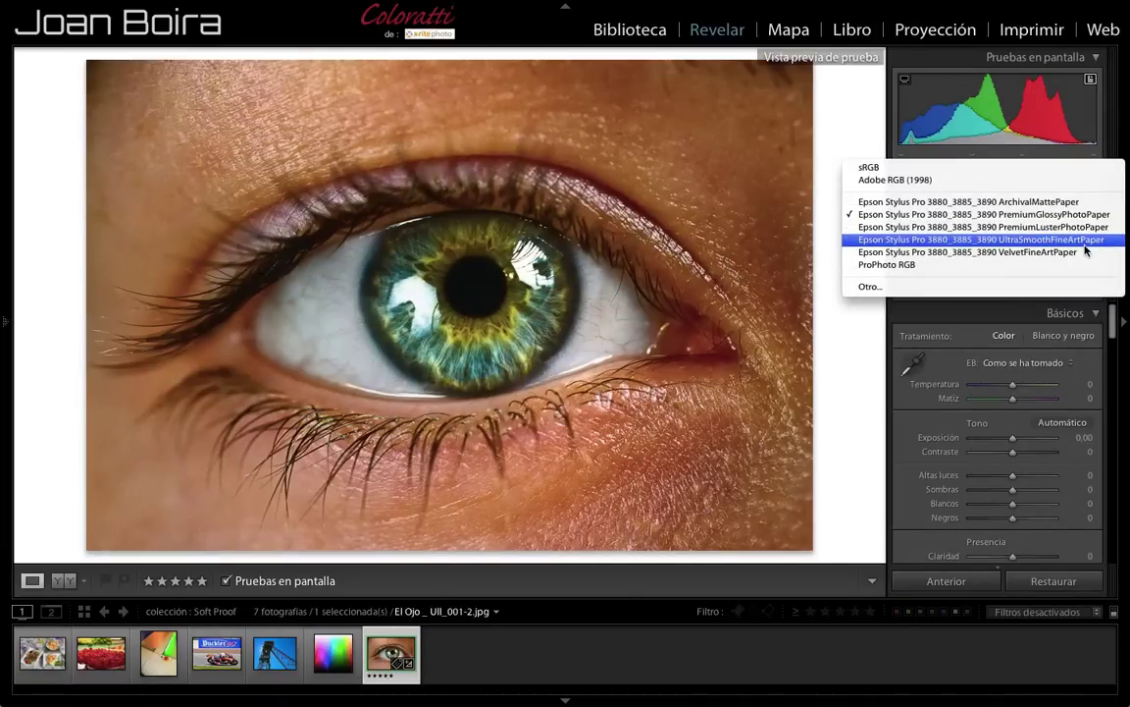
# - Proof with UltraSmoothFineArtPaper, simulating paper and ink, comparing Relativa and Perceptual intents
pyautogui.click(1084, 240)
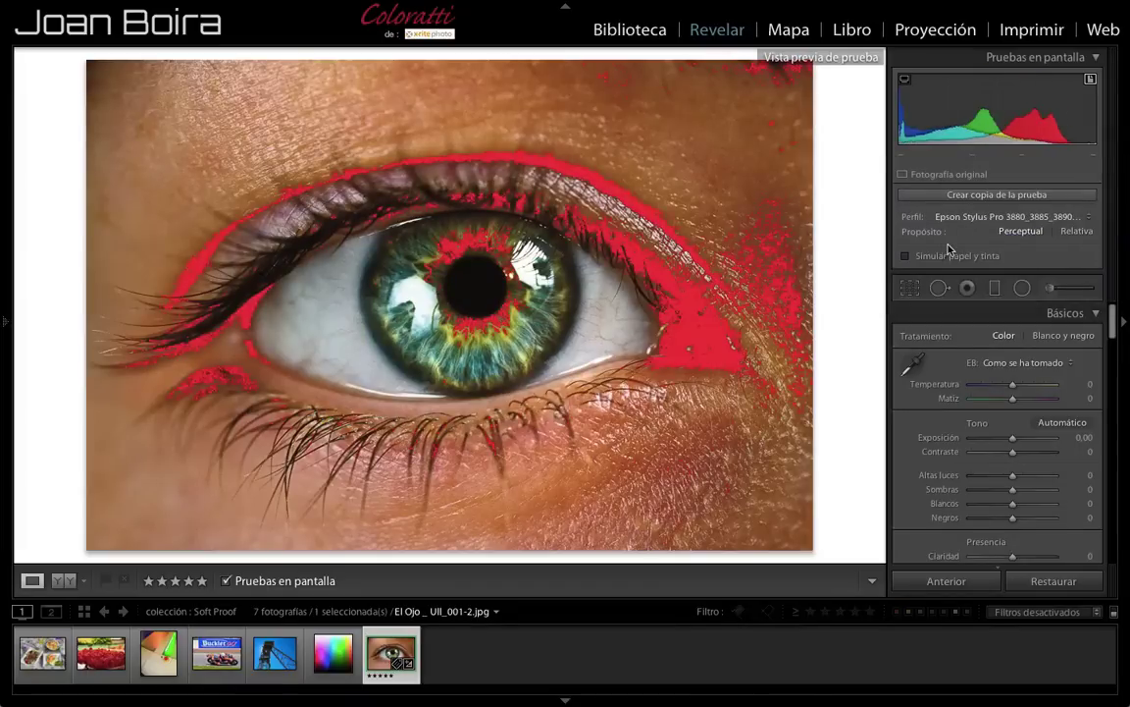
pyautogui.click(906, 256)
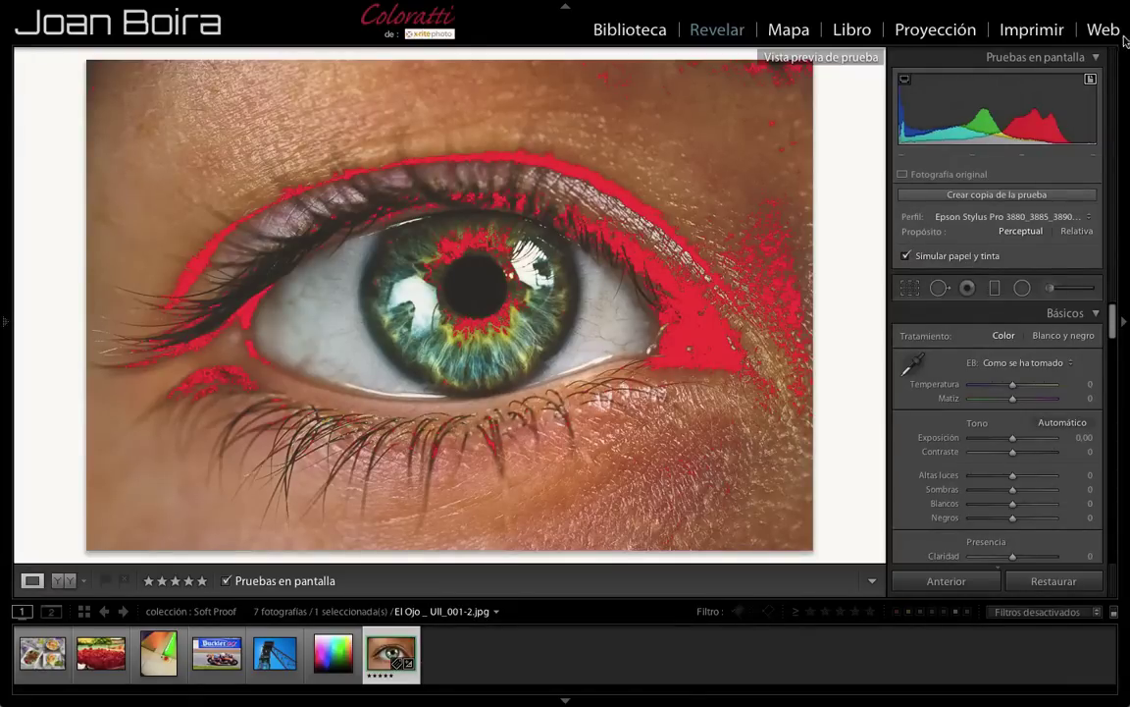
pyautogui.click(1090, 79)
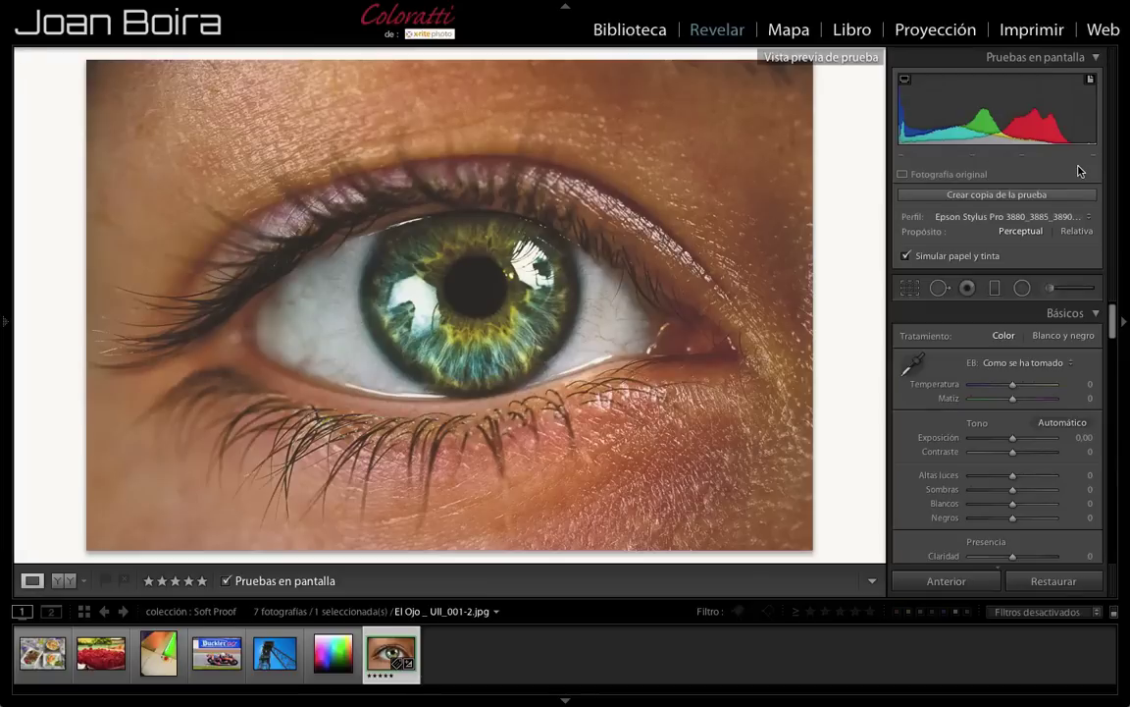
pyautogui.click(1075, 232)
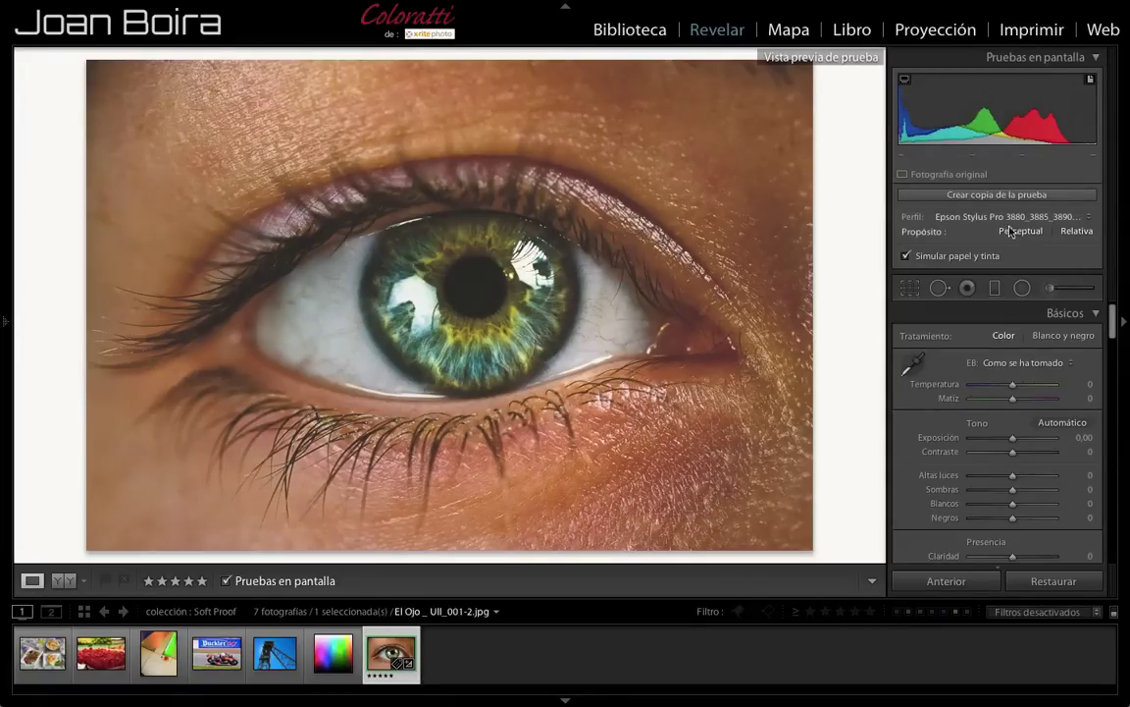
pyautogui.click(1032, 233)
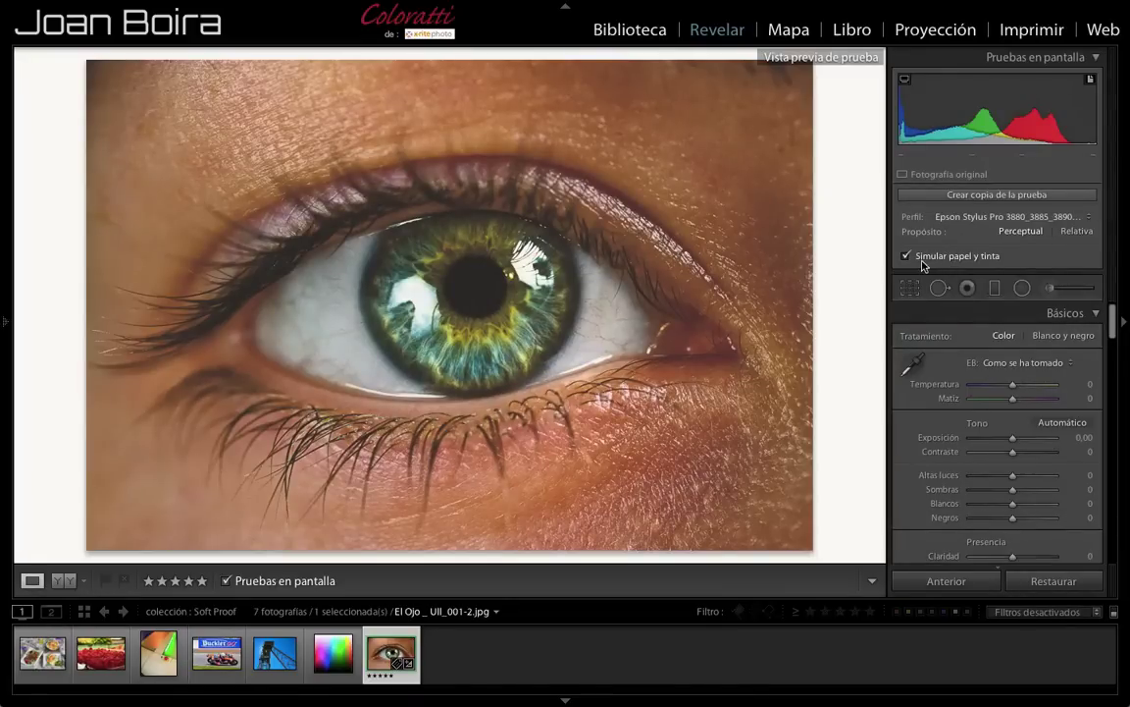
# - Review the printer profile list and select the printer photo in the filmstrip
pyautogui.click(1085, 218)
pyautogui.click(570, 547)
pyautogui.click(159, 653)
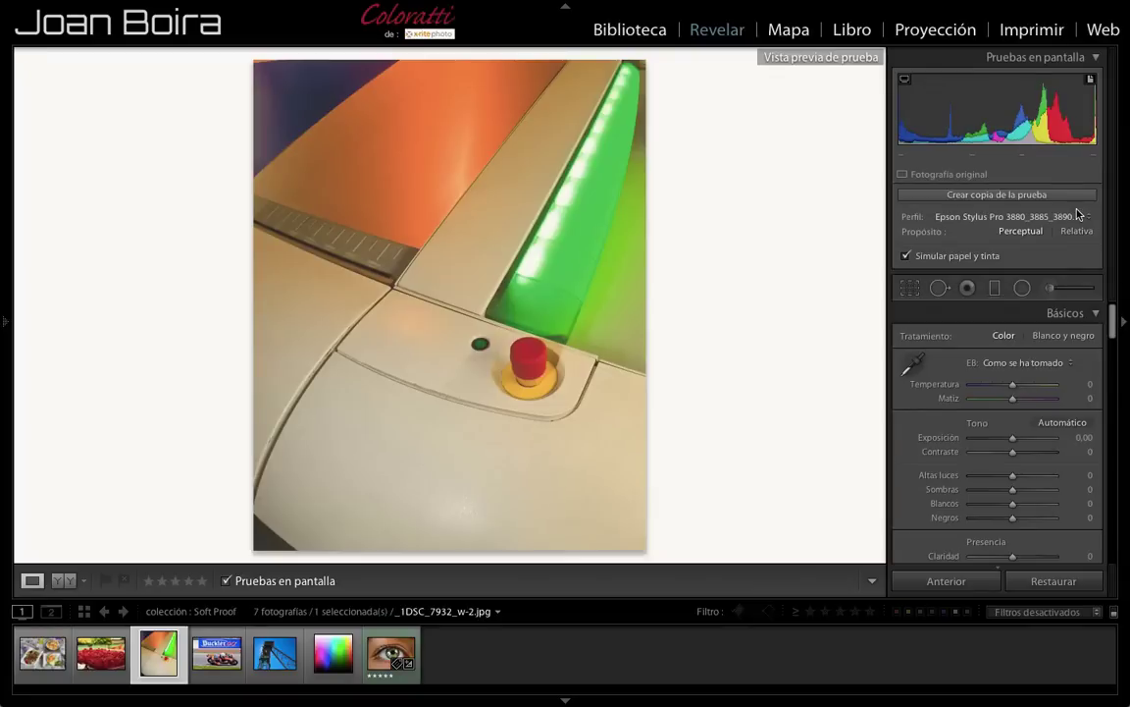
# - Reselect the Epson paper profile and toggle the gamut warning and paper-ink simulation on the printer photo
pyautogui.click(1091, 82)
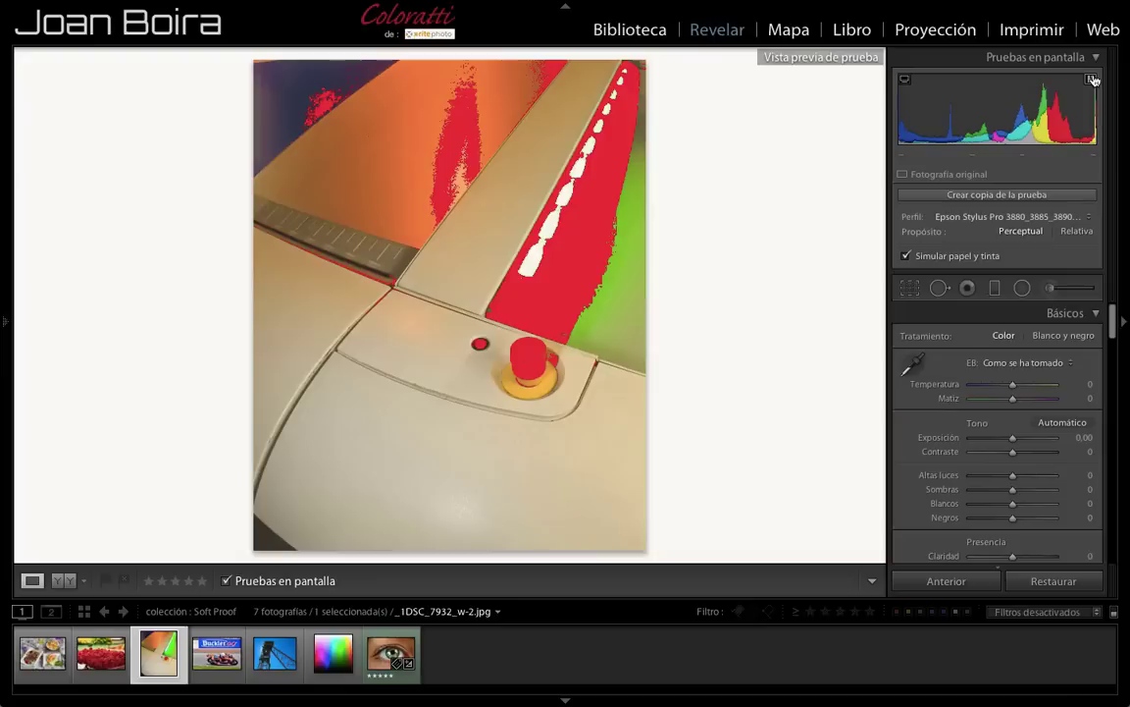
pyautogui.click(1092, 80)
pyautogui.click(1011, 215)
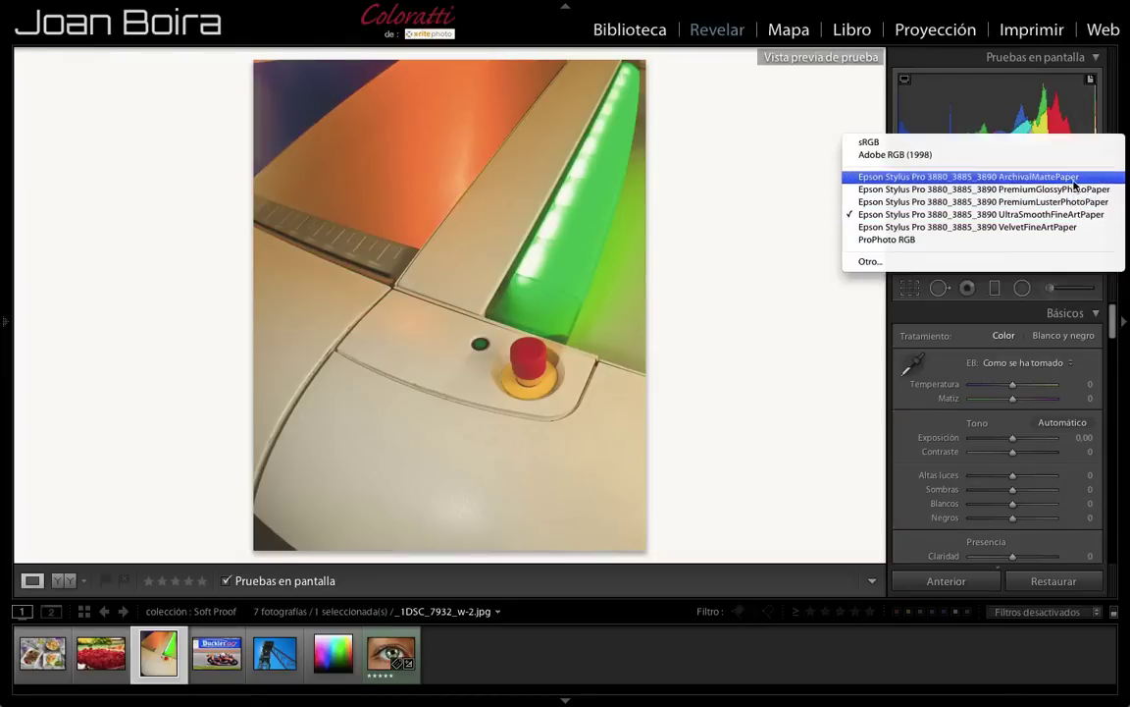
pyautogui.click(1074, 197)
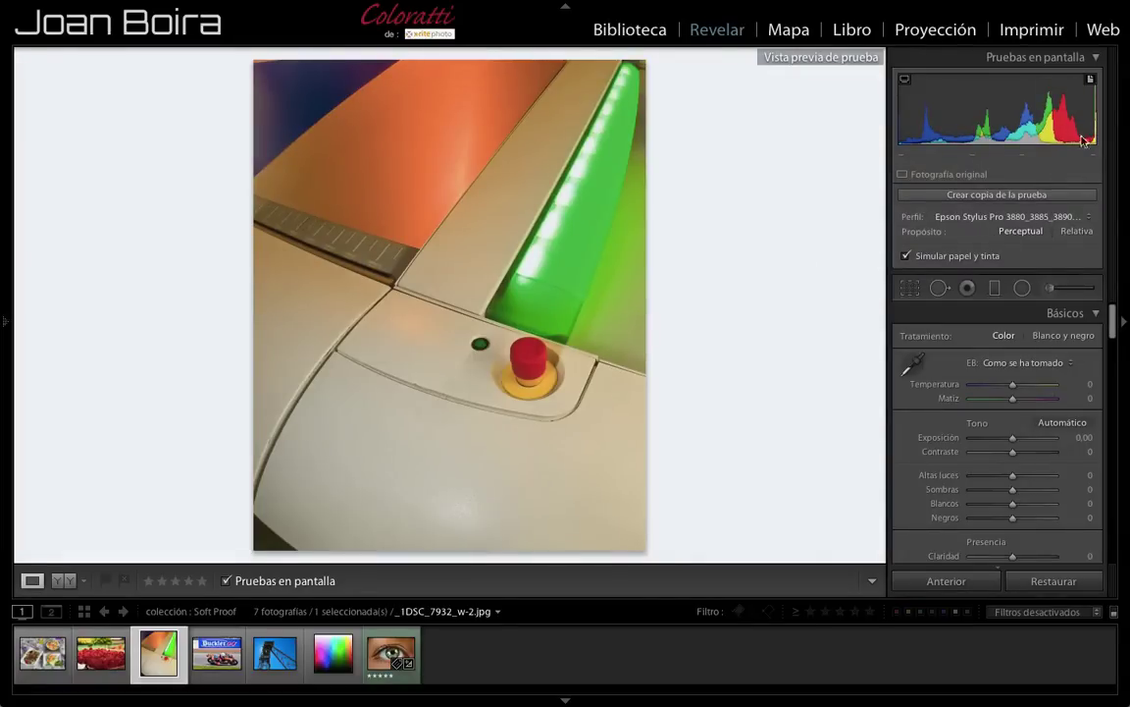
pyautogui.click(1091, 80)
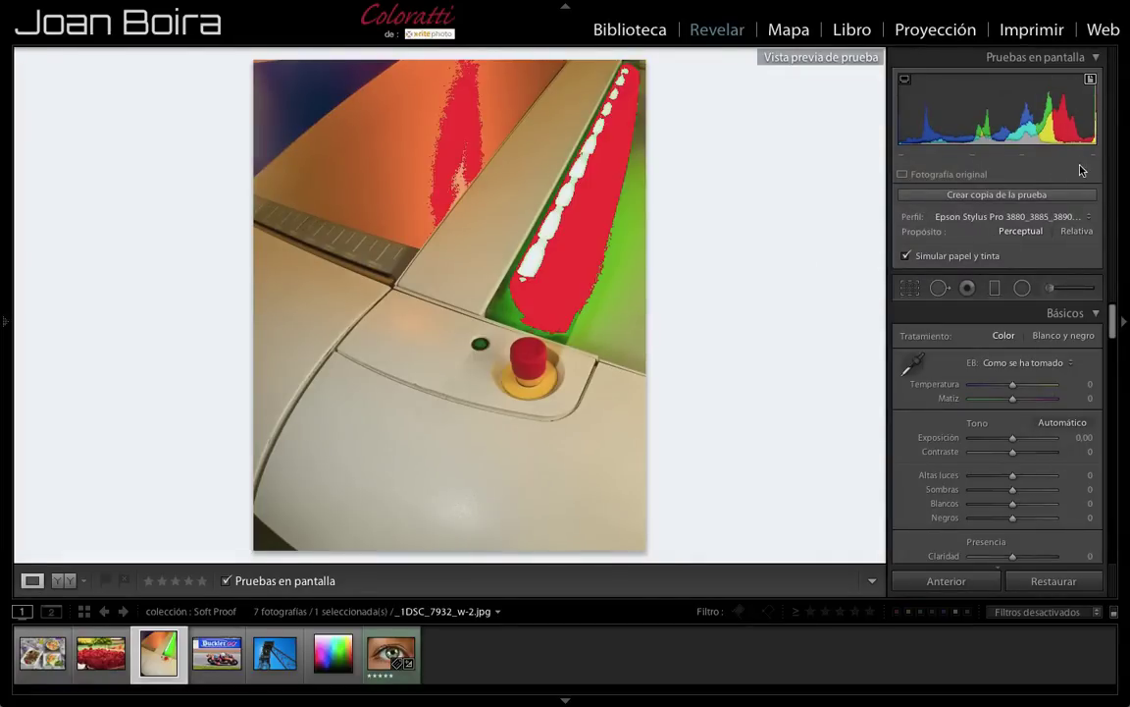
pyautogui.click(1092, 81)
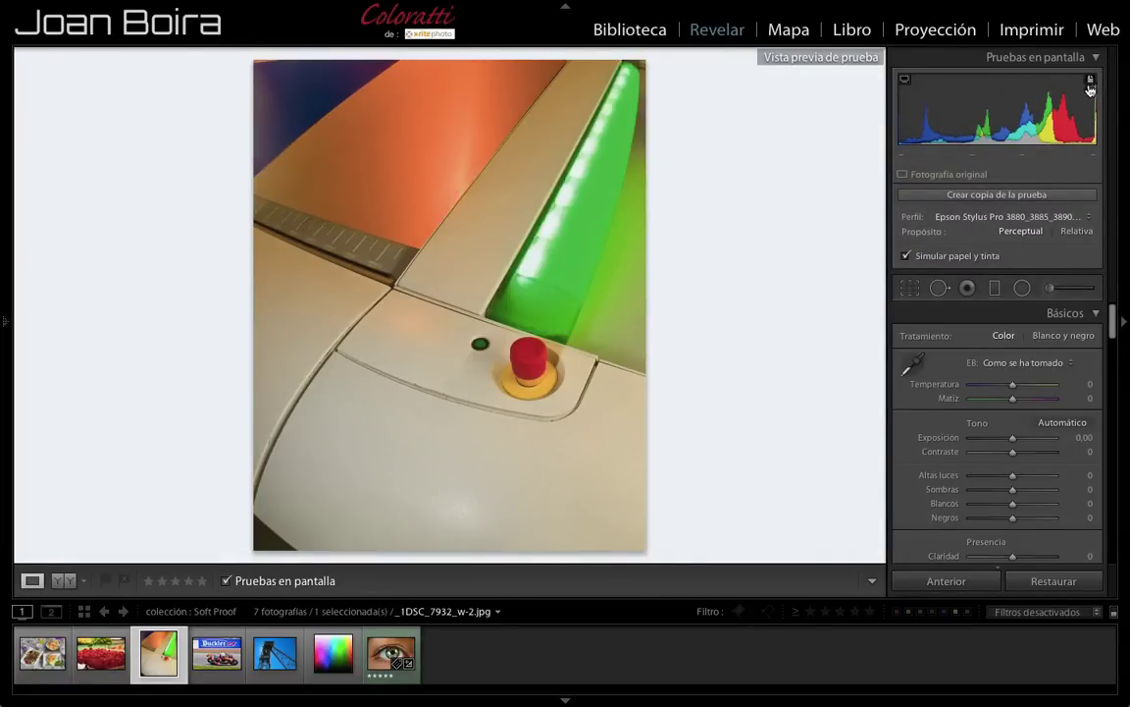
pyautogui.click(909, 259)
pyautogui.click(1090, 79)
# - Turn off soft proofing and set the background around the photo to Blanco
pyautogui.click(227, 580)
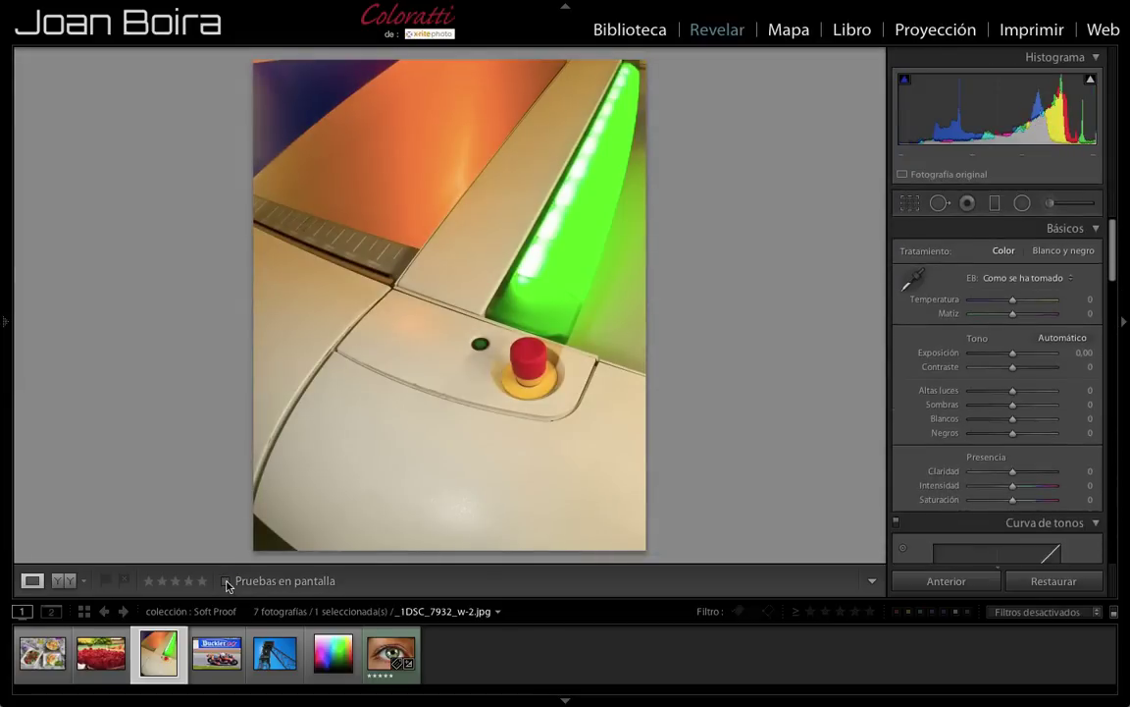
pyautogui.rightClick(736, 385)
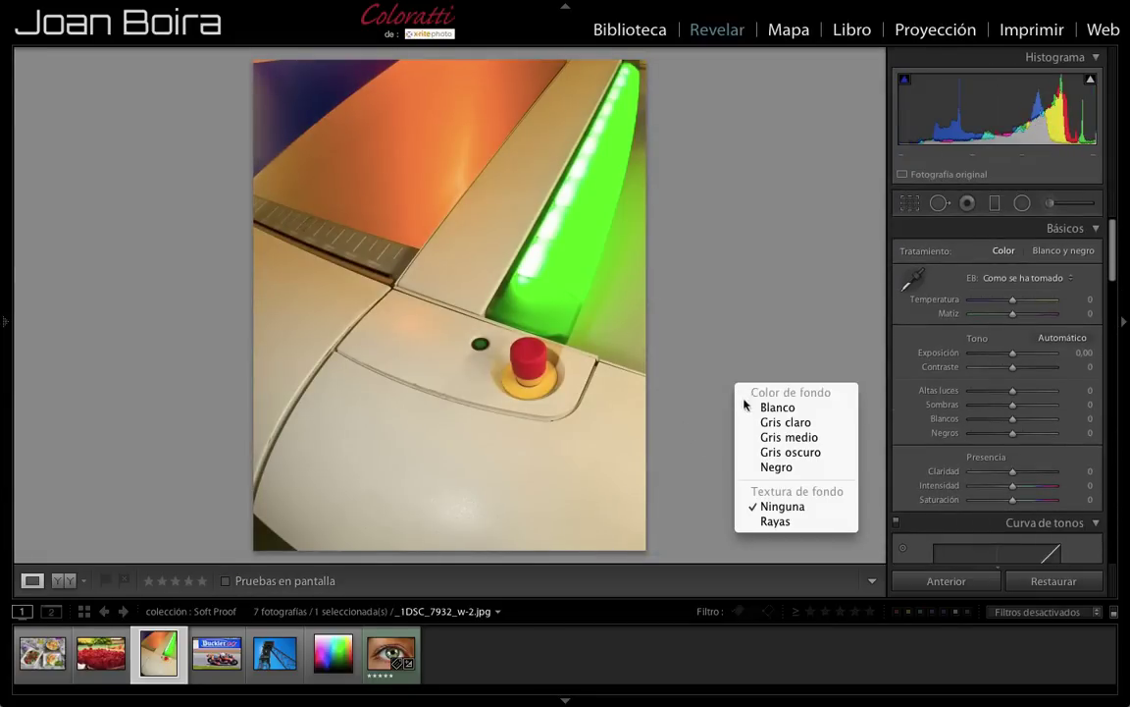
pyautogui.click(778, 407)
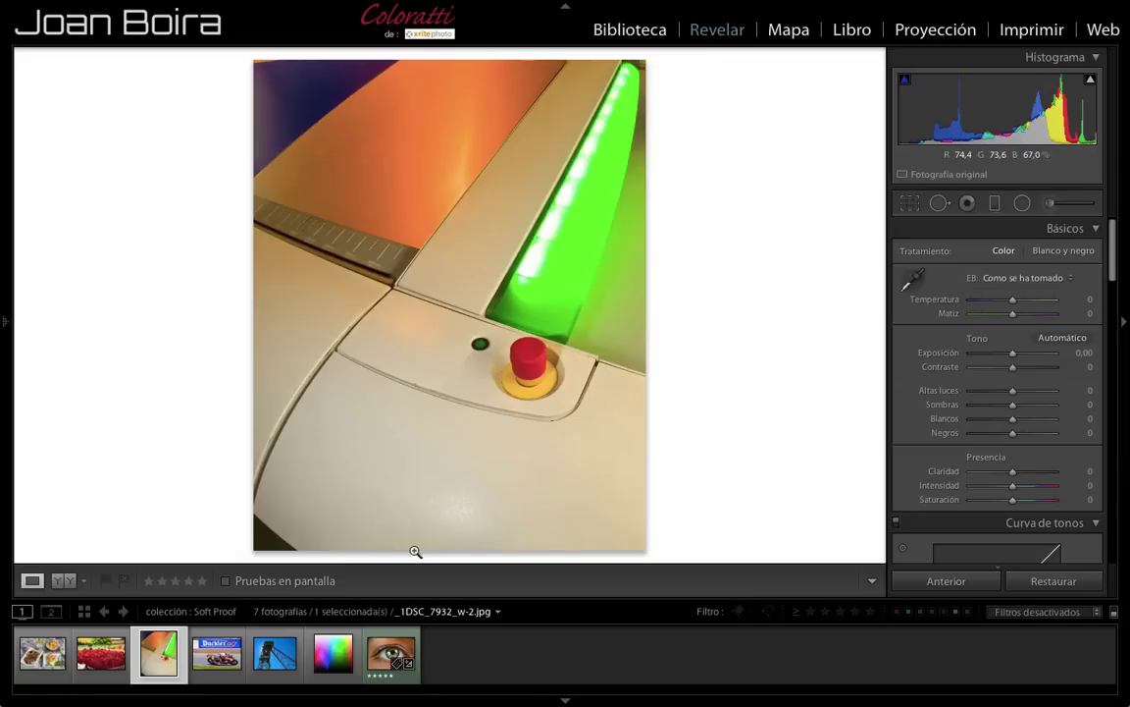
# - Compare the photo with soft proofing on and off, ending with it on
pyautogui.click(225, 581)
pyautogui.click(225, 581)
pyautogui.click(225, 581)
pyautogui.click(226, 581)
pyautogui.click(226, 581)
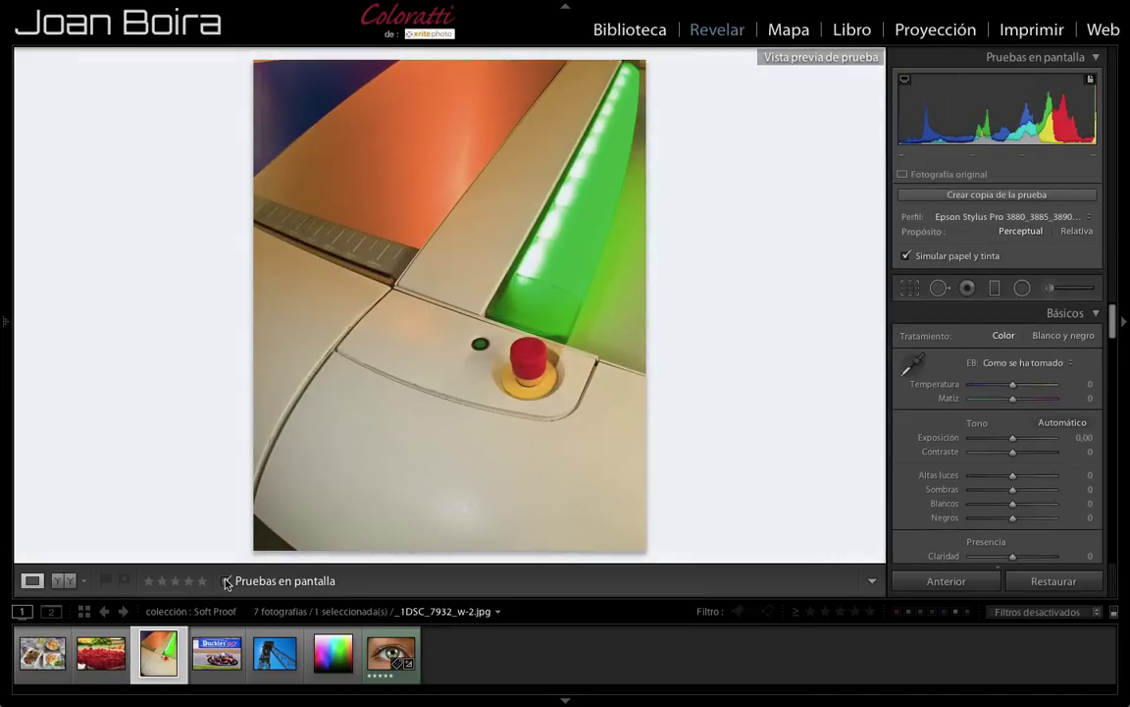
# - Apply the UltraSmoothFineArtPaper profile and turn on the red destination gamut warning
pyautogui.scroll(-1, 991, 393)
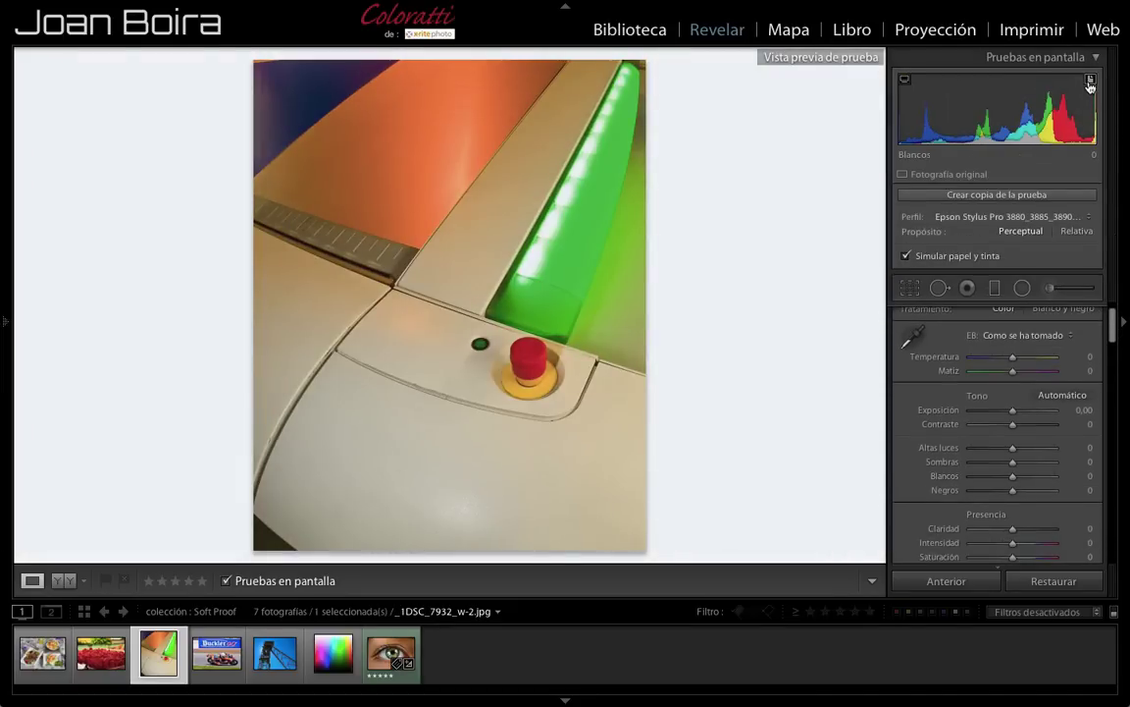
pyautogui.click(1089, 81)
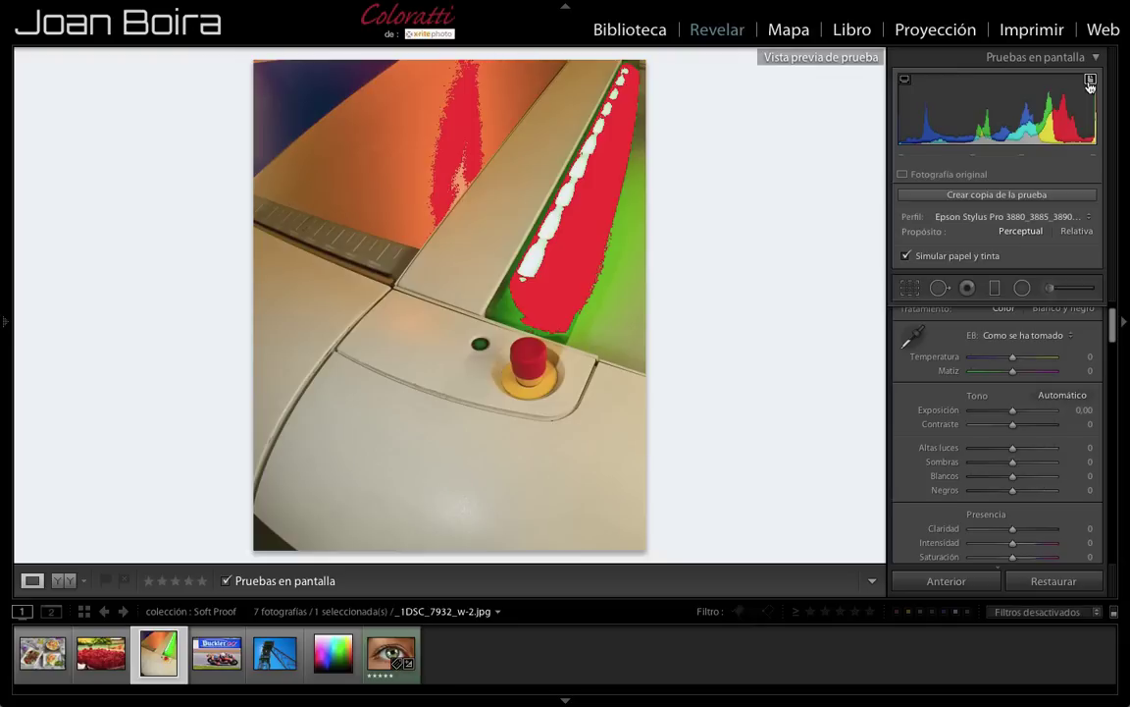
pyautogui.click(950, 217)
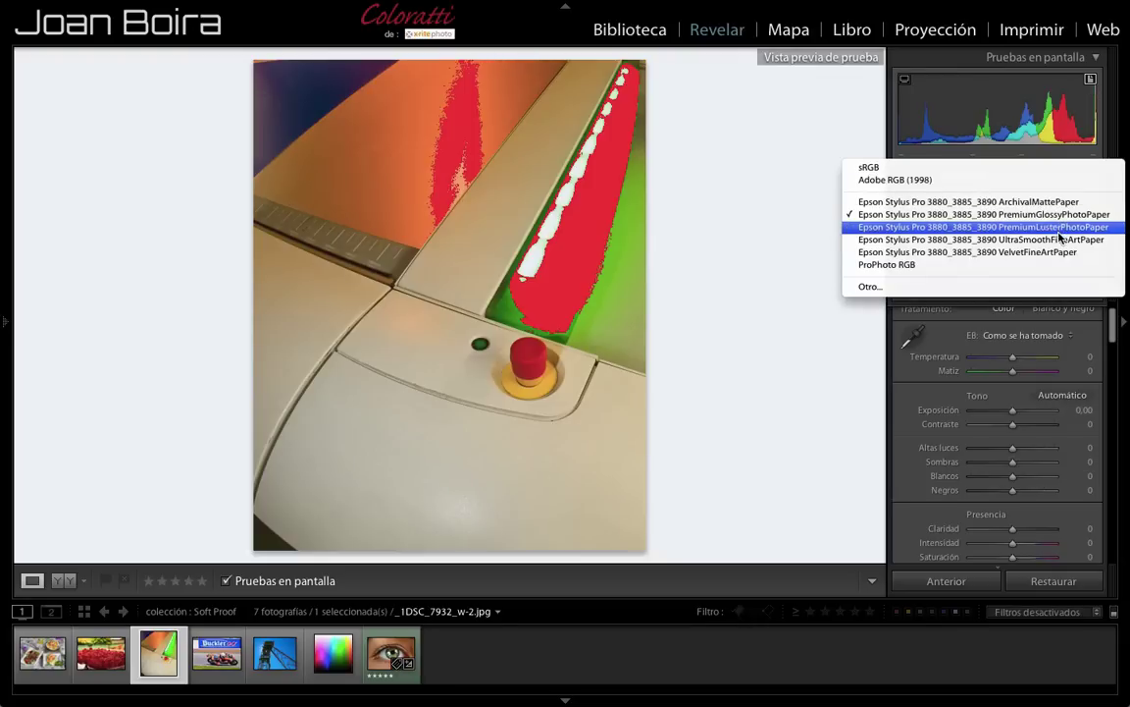
pyautogui.click(1060, 239)
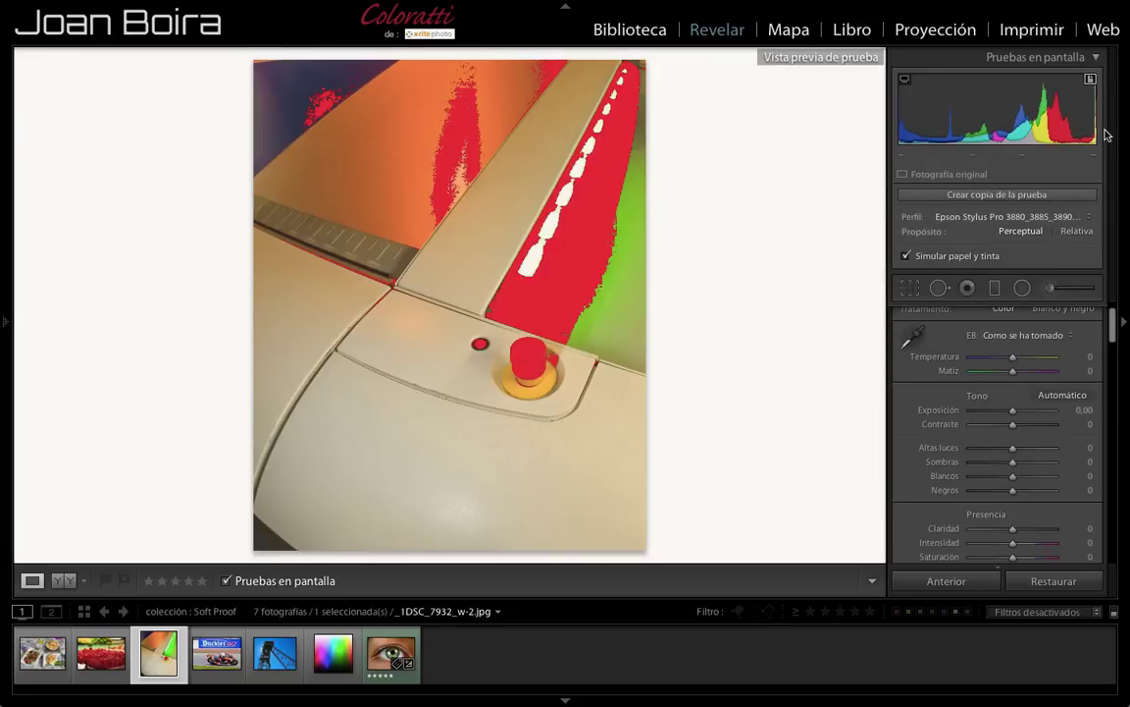
pyautogui.hotkey('shift', 's')
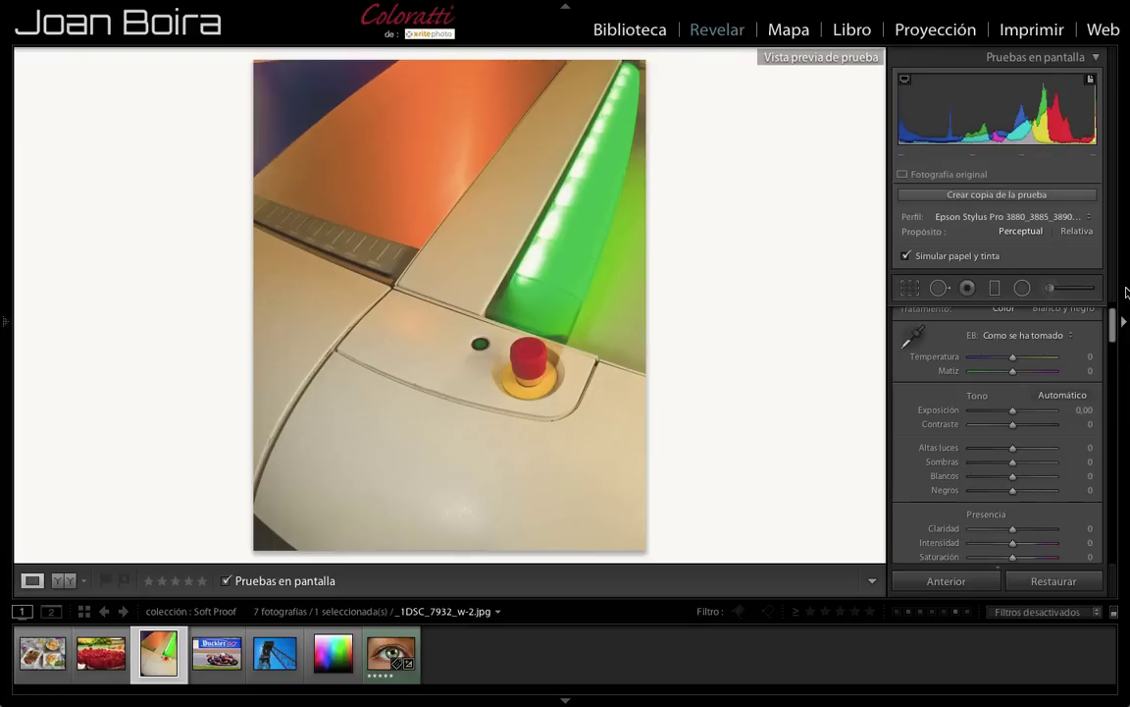
pyautogui.click(1089, 78)
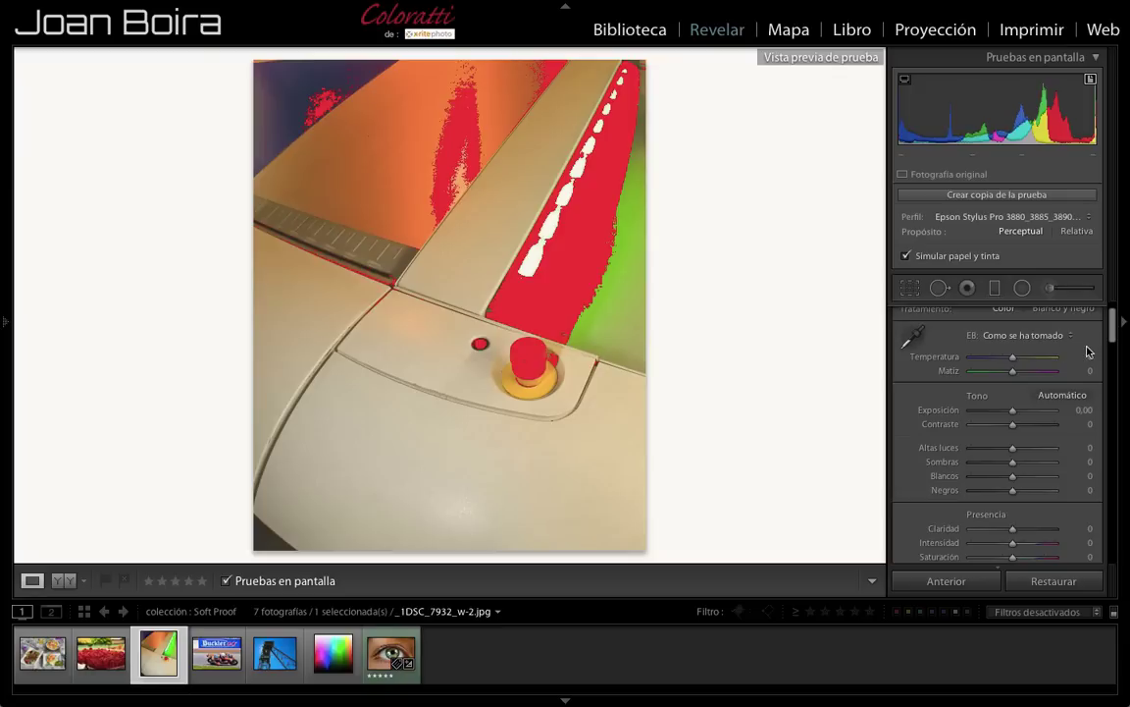
# - Scroll to HSL Saturation, recheck the gamut warning, and start a targeted saturation adjustment on the photo
pyautogui.moveTo(1117, 323); pyautogui.dragTo(1115, 398)
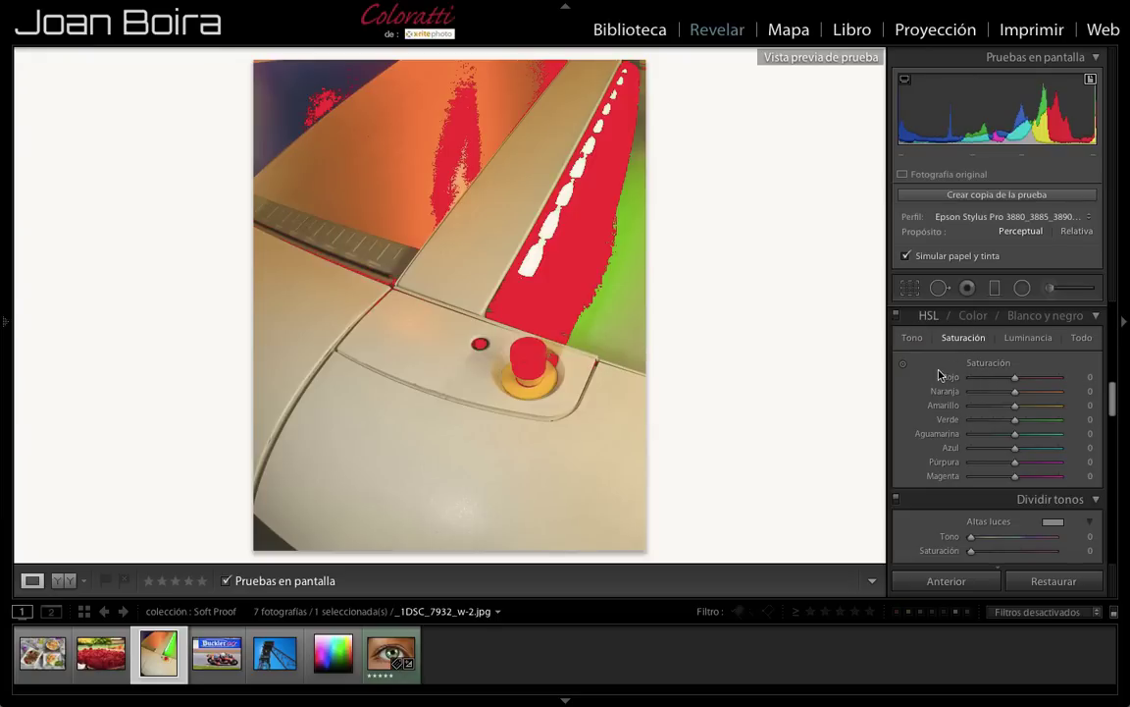
pyautogui.click(1090, 77)
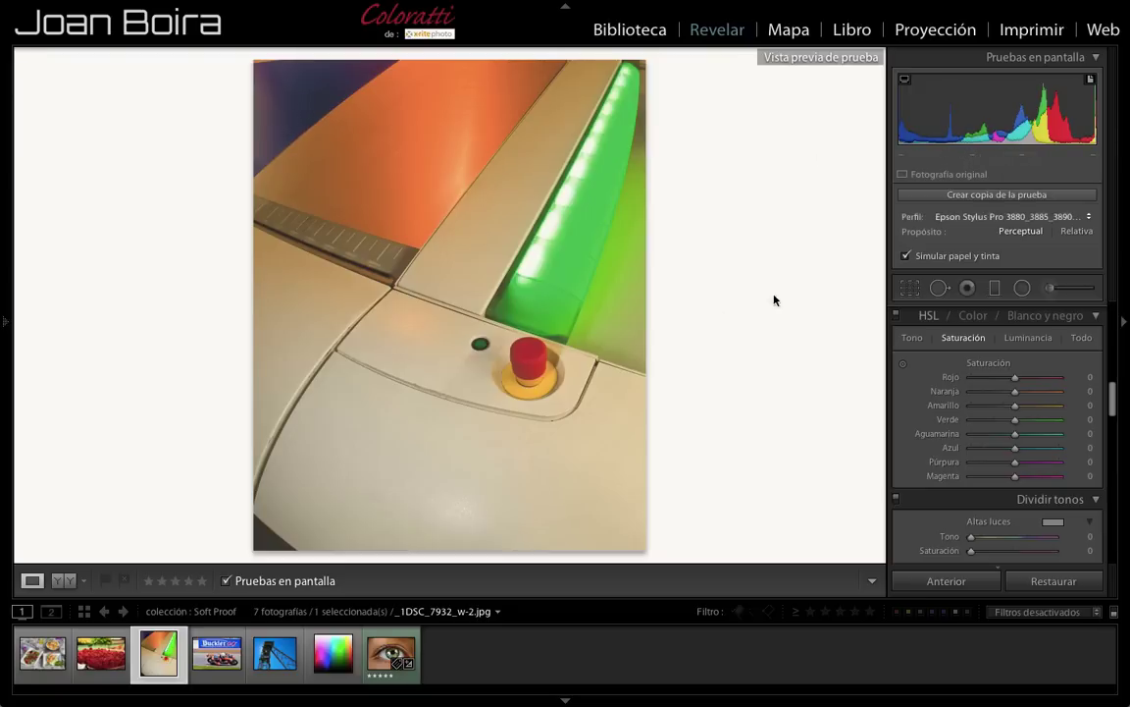
pyautogui.click(1089, 80)
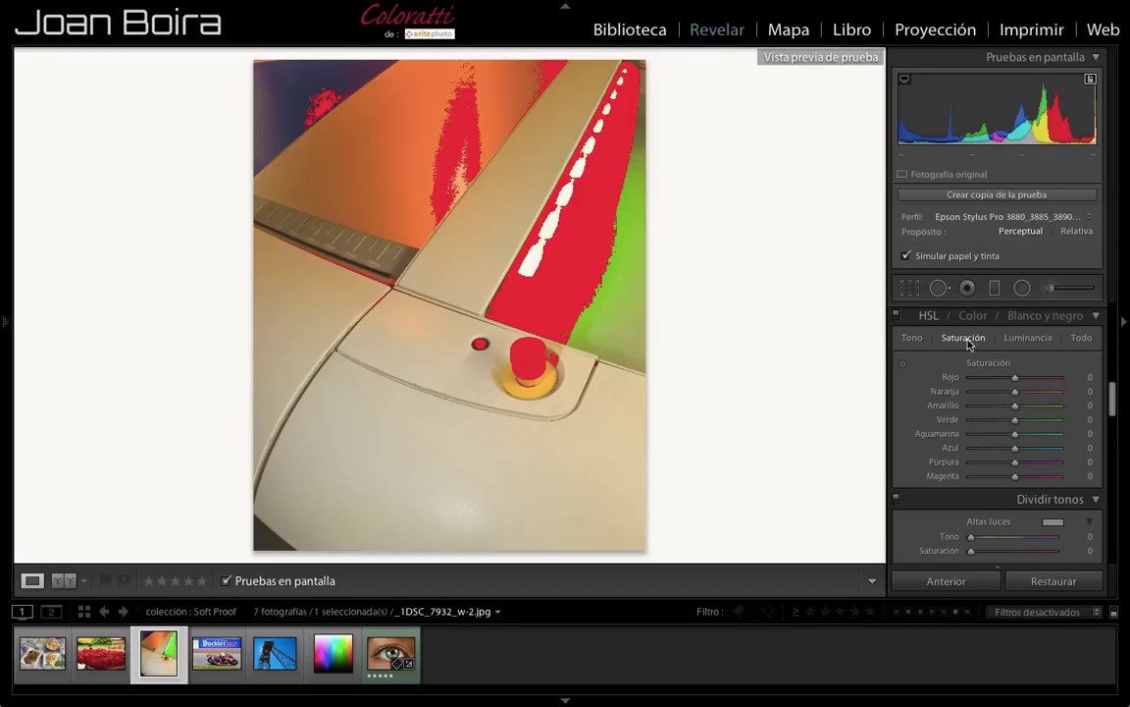
pyautogui.click(903, 363)
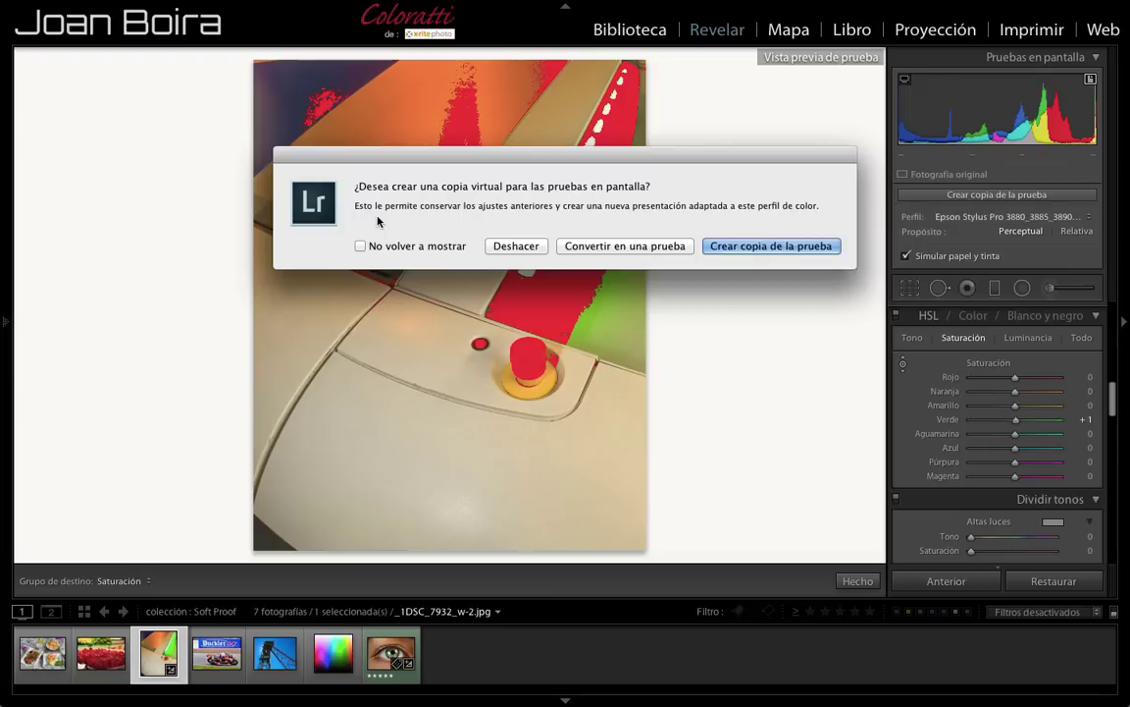
# - Create a proof copy and desaturate the greens to −72 and oranges to −31 on the photo
pyautogui.click(753, 246)
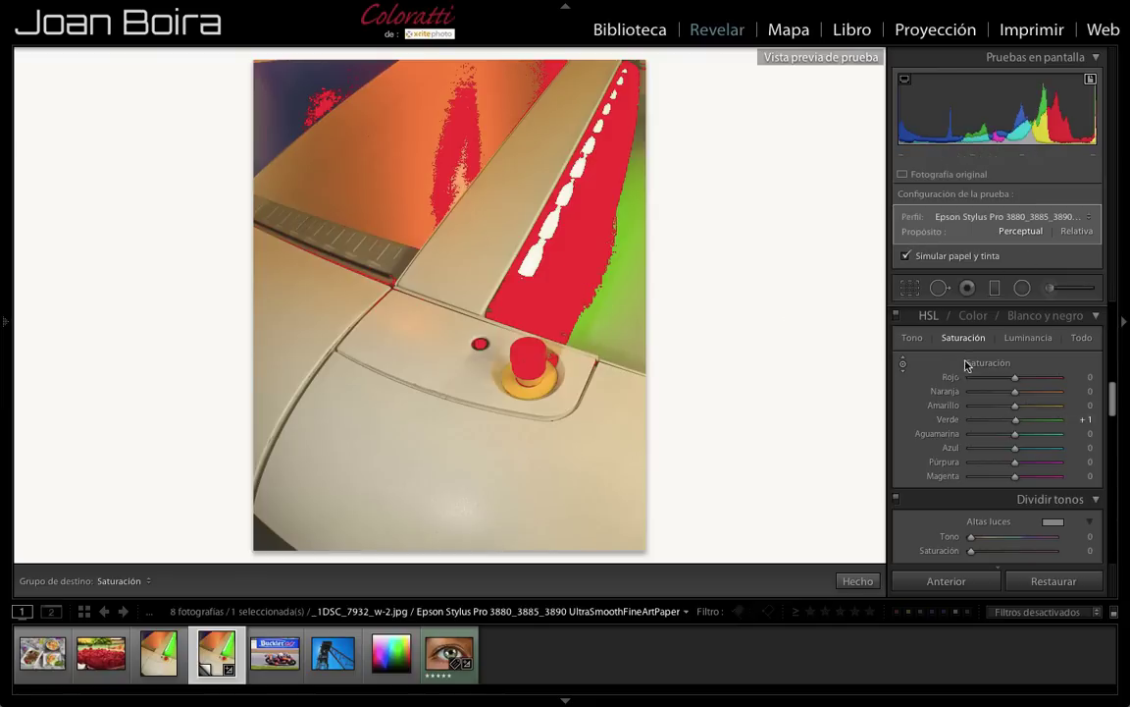
pyautogui.click(902, 366)
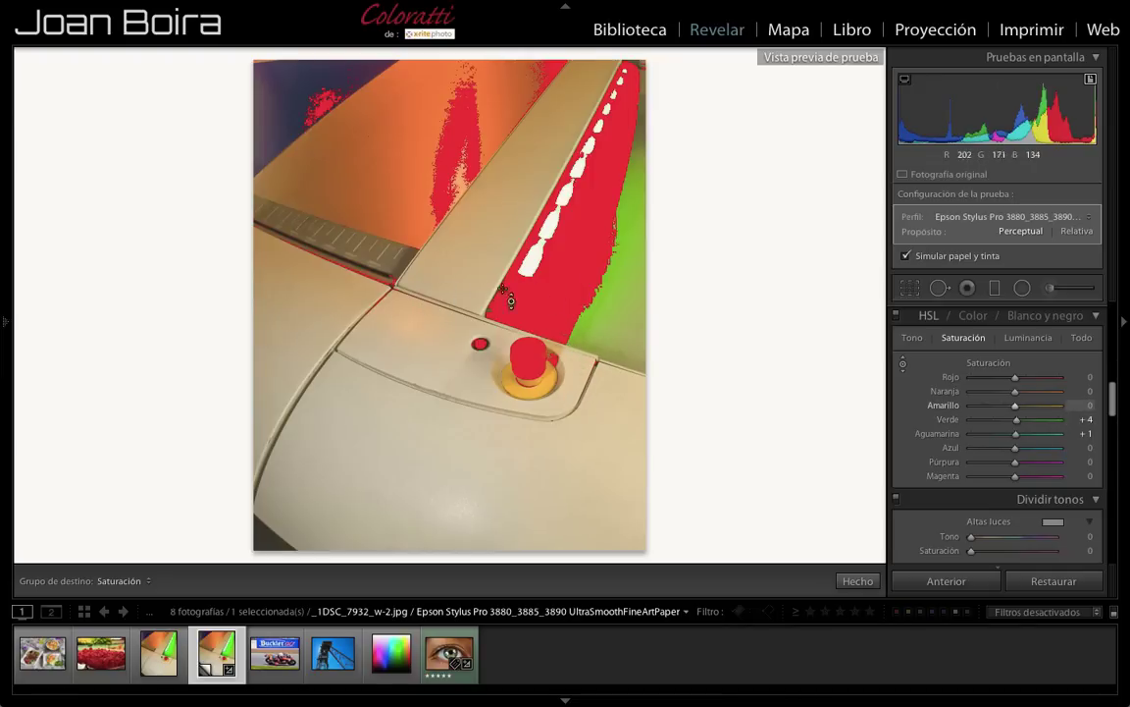
pyautogui.moveTo(613, 226)
pyautogui.mouseDown()
pyautogui.moveTo(613, 311)
pyautogui.moveTo(613, 300)
pyautogui.mouseUp()
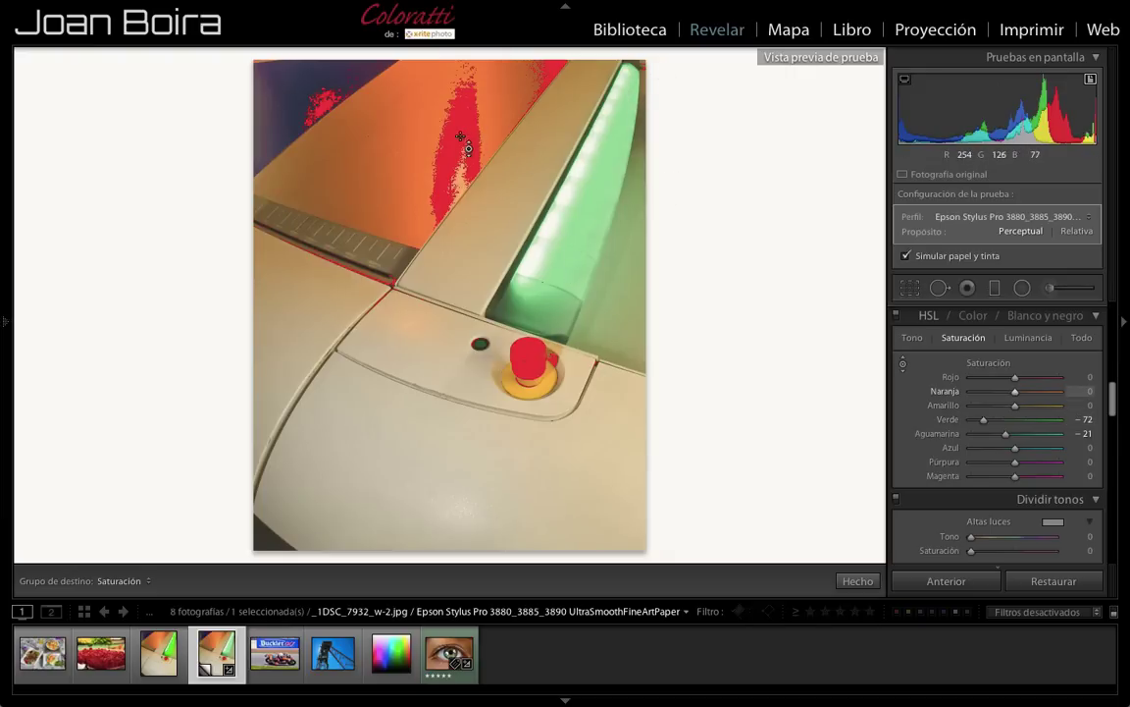
pyautogui.moveTo(412, 147); pyautogui.dragTo(412, 173)
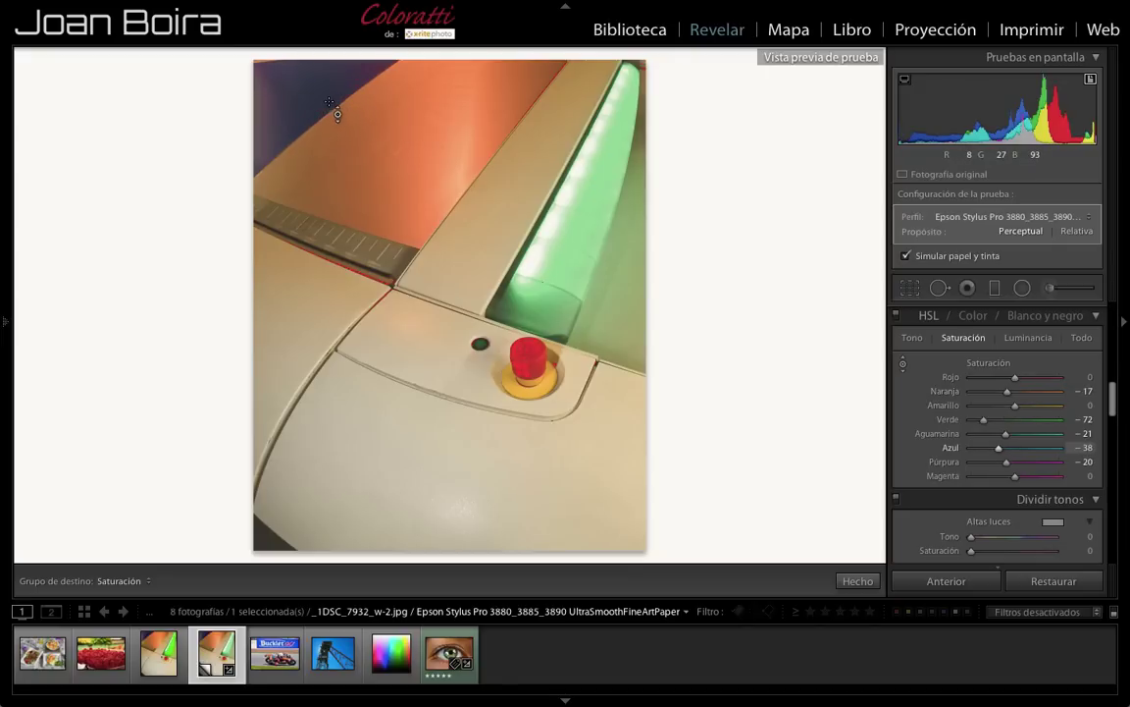
pyautogui.moveTo(527, 365); pyautogui.dragTo(527, 378)
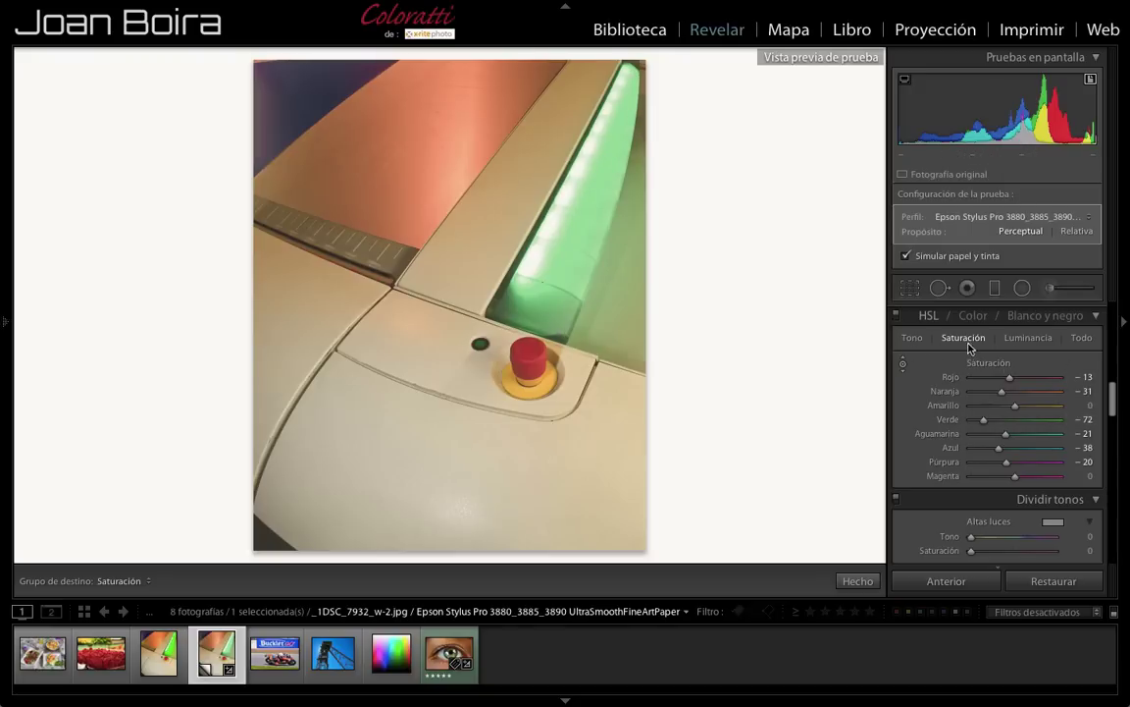
pyautogui.click(913, 338)
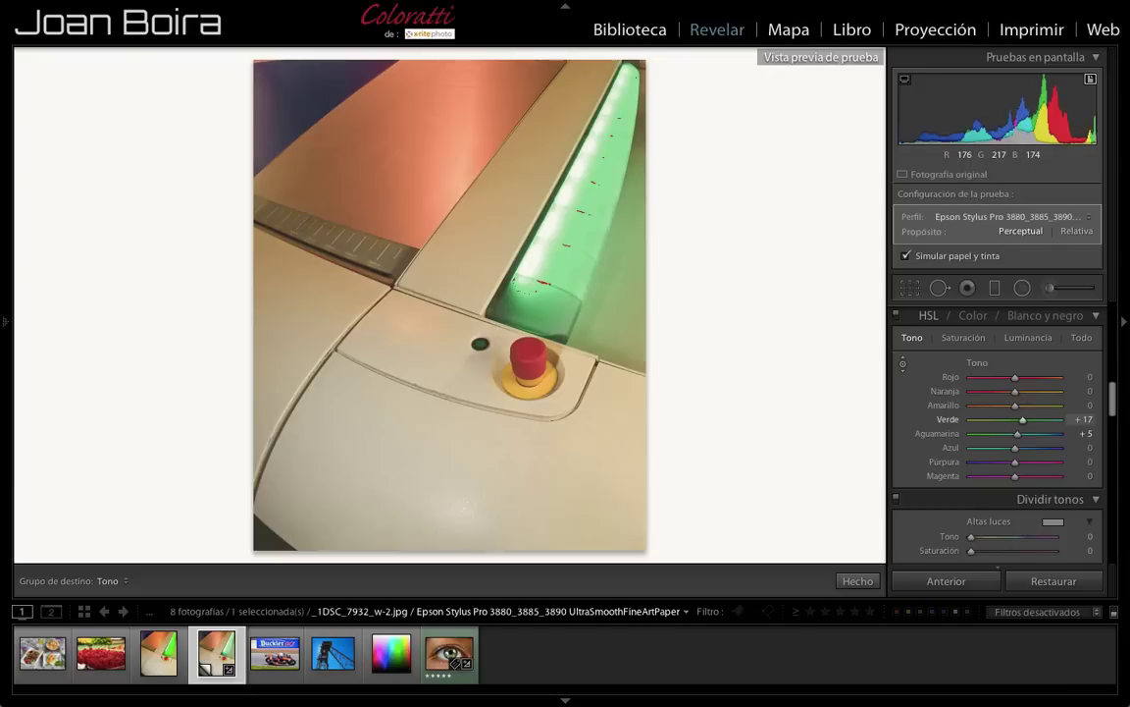
# - Shift the green and aqua hues up to +13 and +3 with the targeted Hue tool
pyautogui.press('Up')
pyautogui.moveTo(549, 177); pyautogui.dragTo(549, 257)
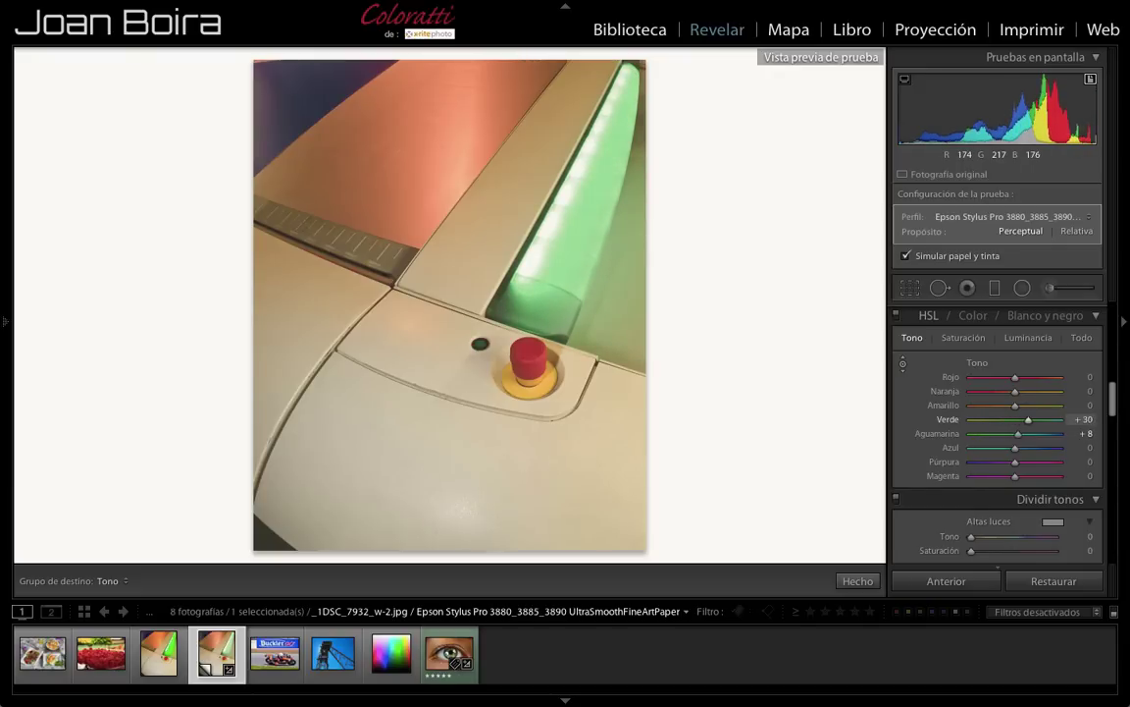
pyautogui.press('Down')
pyautogui.press('Down')
pyautogui.press('Down')
pyautogui.press('Down')
pyautogui.press('Down')
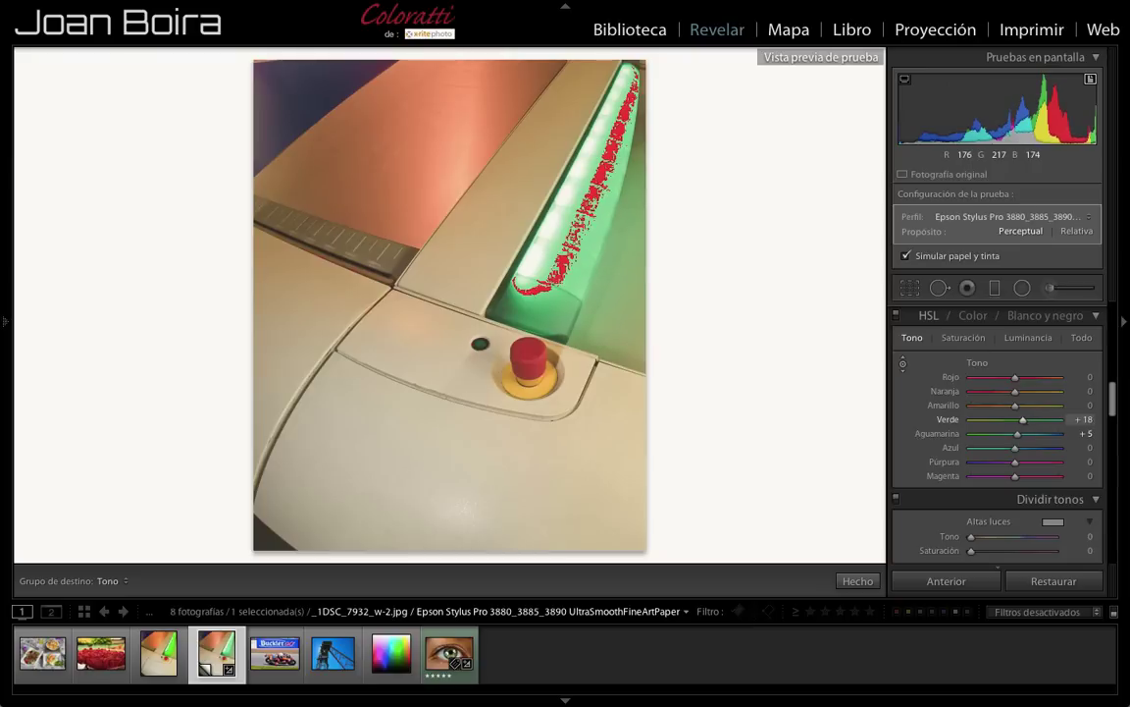
pyautogui.press('Down')
pyautogui.press('Down')
pyautogui.press('Down')
pyautogui.press('Down')
pyautogui.press('Down')
pyautogui.press('Down')
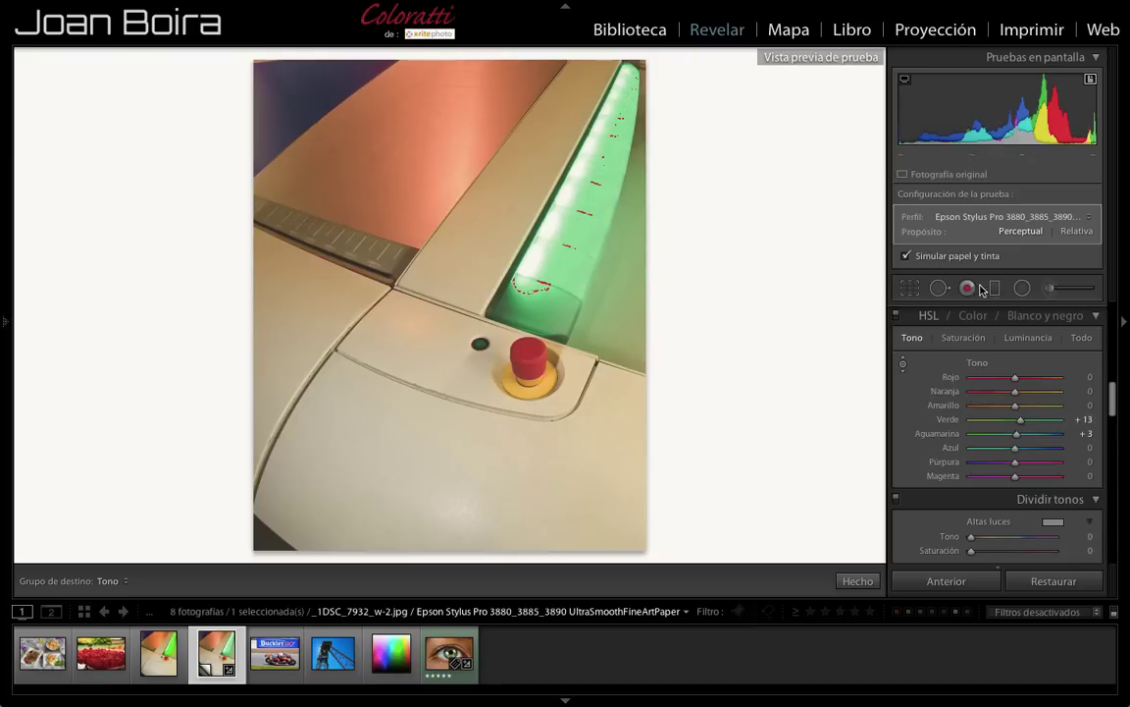
# - Lower the green and aqua luminance to −5 and −1
pyautogui.click(1028, 336)
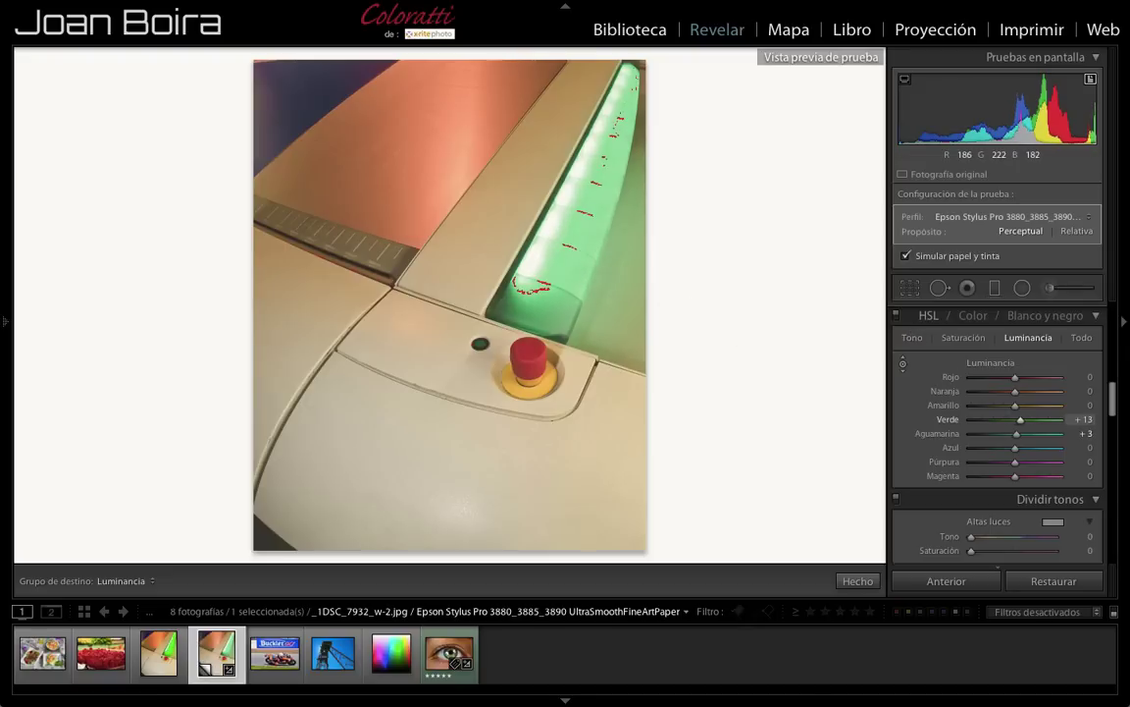
pyautogui.moveTo(483, 260)
pyautogui.mouseDown()
pyautogui.moveTo(483, 250)
pyautogui.moveTo(482, 273)
pyautogui.mouseUp()
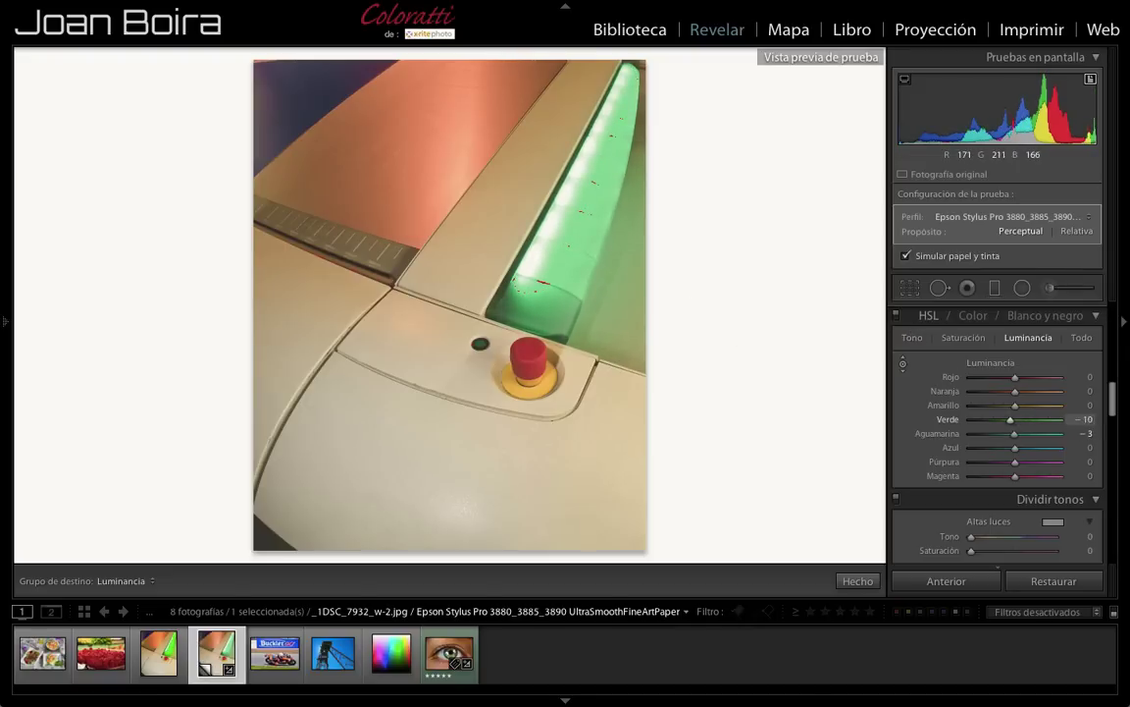
pyautogui.moveTo(483, 273)
pyautogui.mouseDown()
pyautogui.moveTo(483, 297)
pyautogui.moveTo(483, 282)
pyautogui.mouseUp()
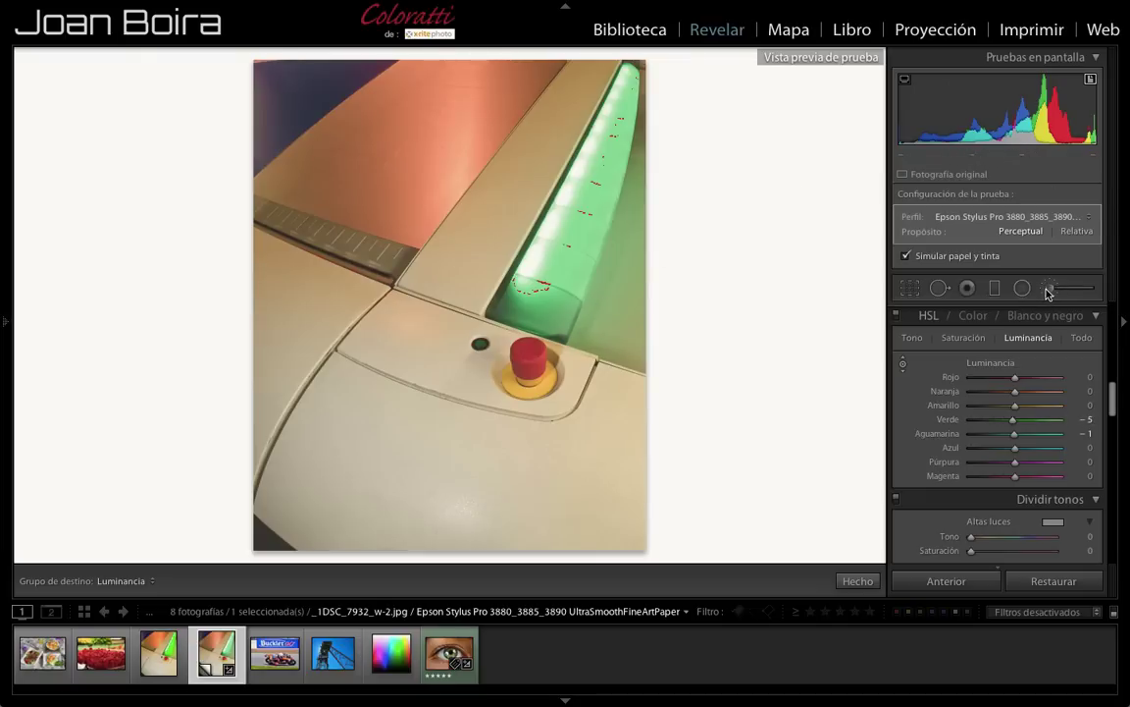
# - Paint an adjustment brush mask along the green light strip with the red overlay shown
pyautogui.press('m')
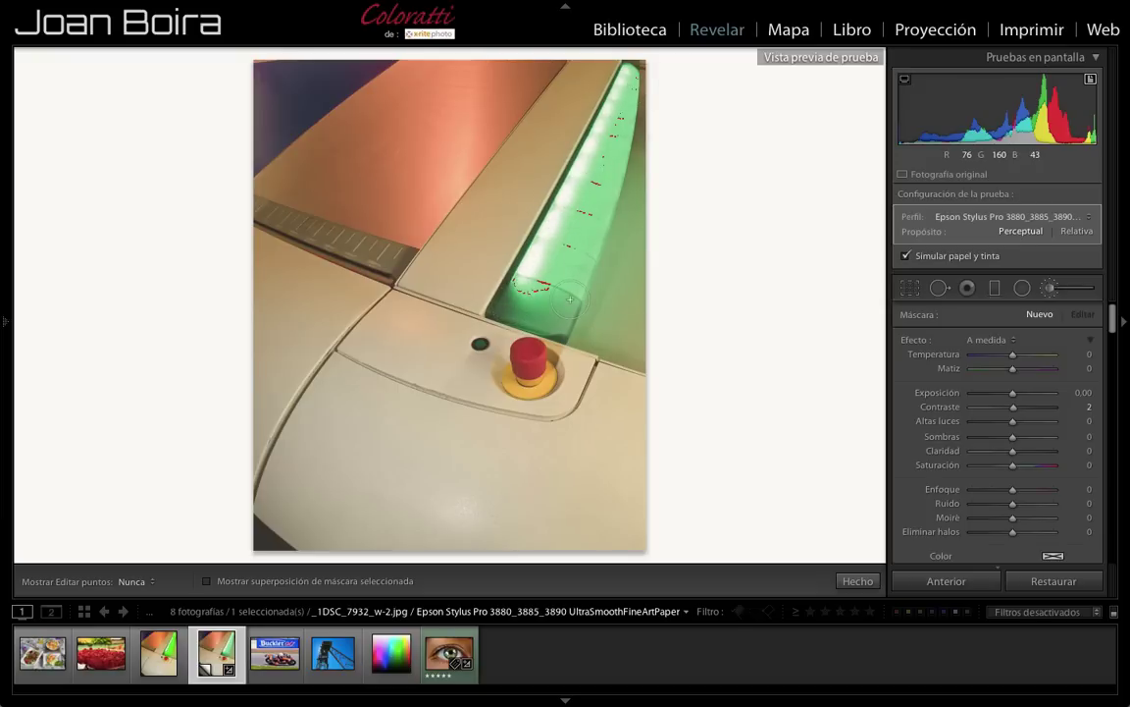
pyautogui.moveTo(569, 298); pyautogui.dragTo(545, 306)
pyautogui.press('o')
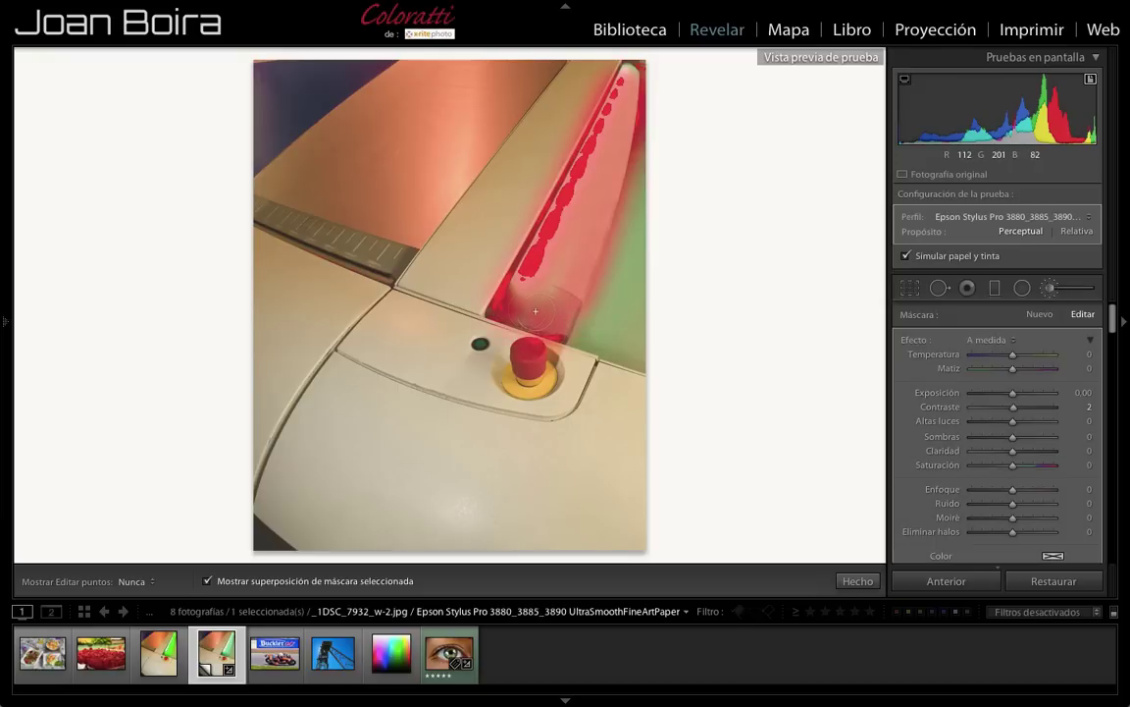
pyautogui.moveTo(515, 148); pyautogui.dragTo(584, 54)
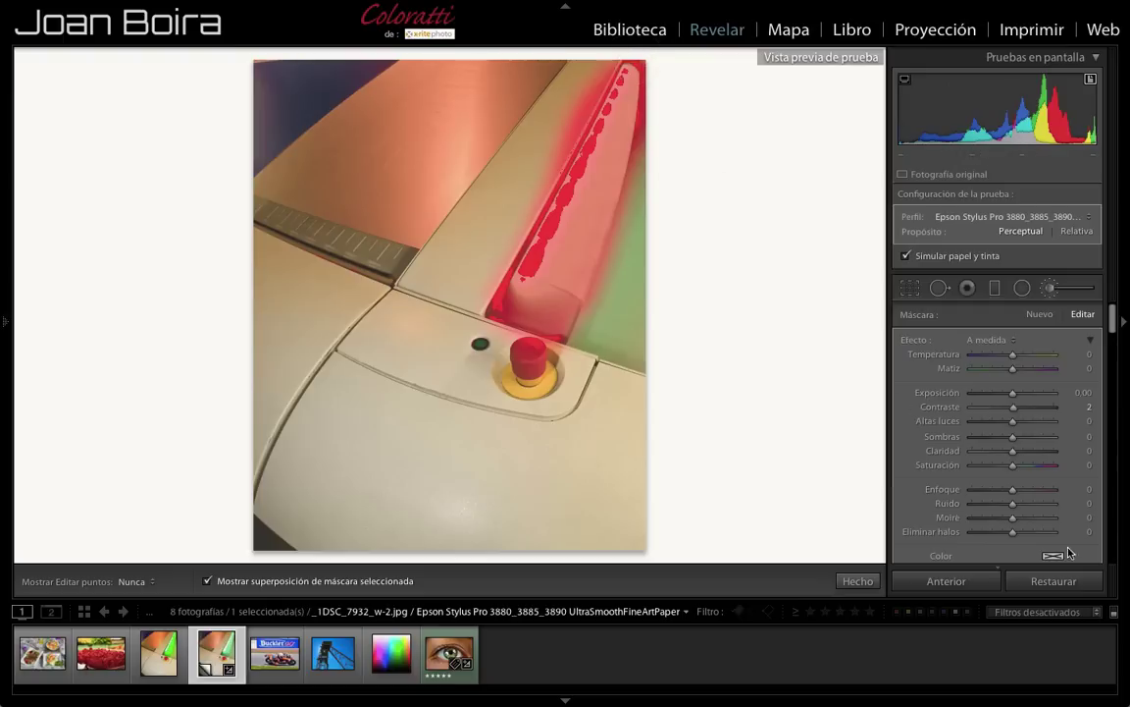
pyautogui.scroll(-5, 1006, 486)
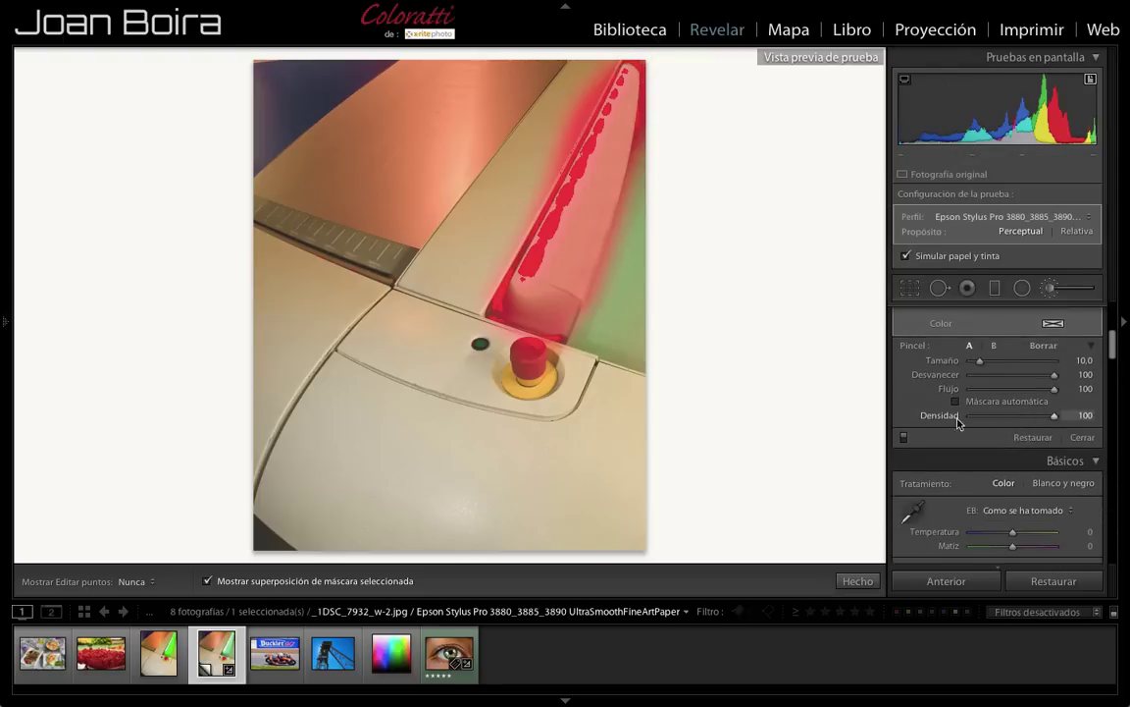
# - Erase the mask spill near the photo's top-right edge, then return to brush A
pyautogui.click(1040, 346)
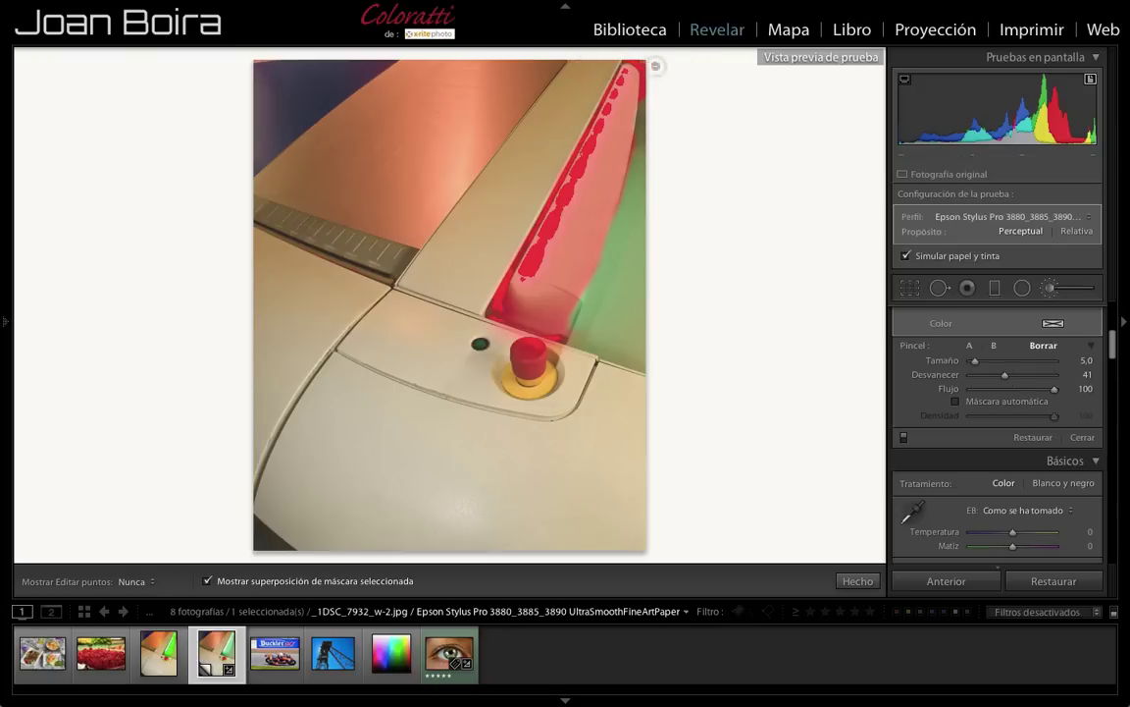
pyautogui.moveTo(642, 70); pyautogui.dragTo(598, 296)
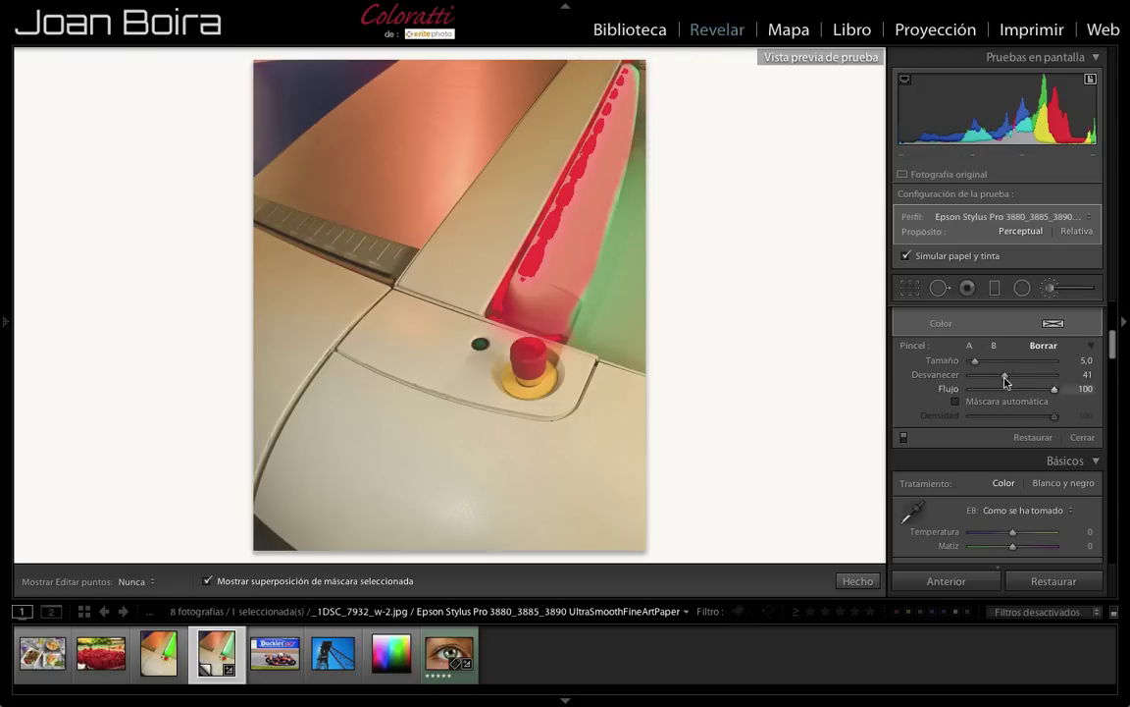
pyautogui.click(970, 346)
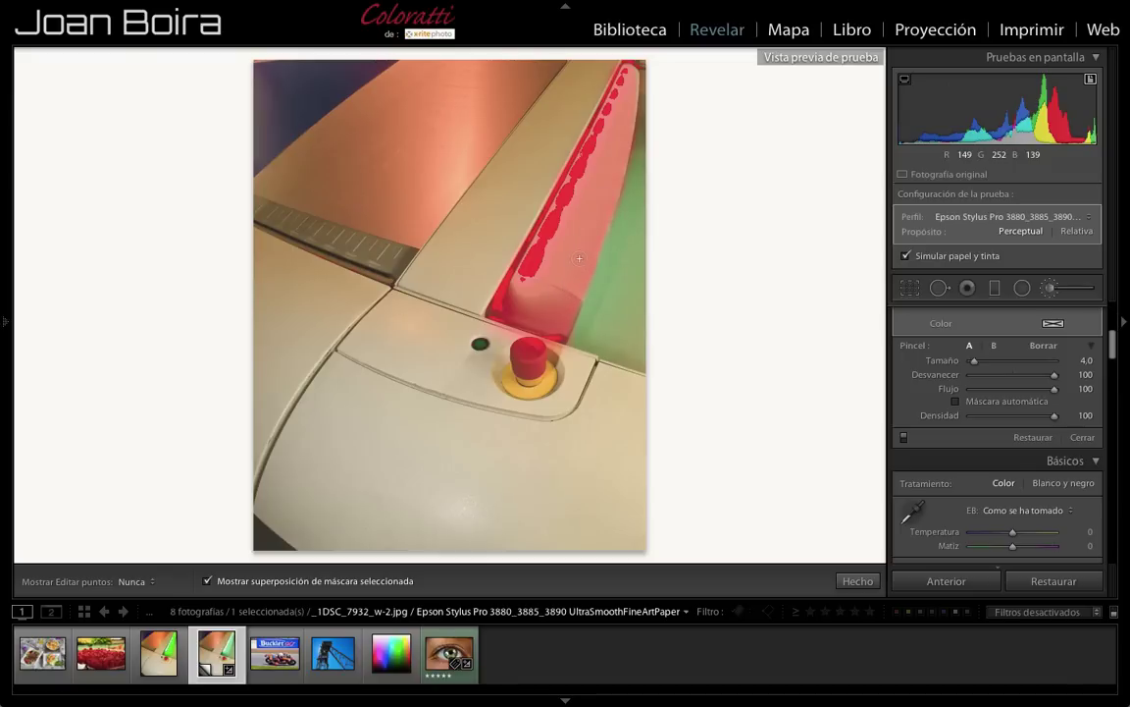
# - Hide the mask overlay and tint the brush adjustment blue-violet, hue 239 at 46% saturation
pyautogui.press('o')
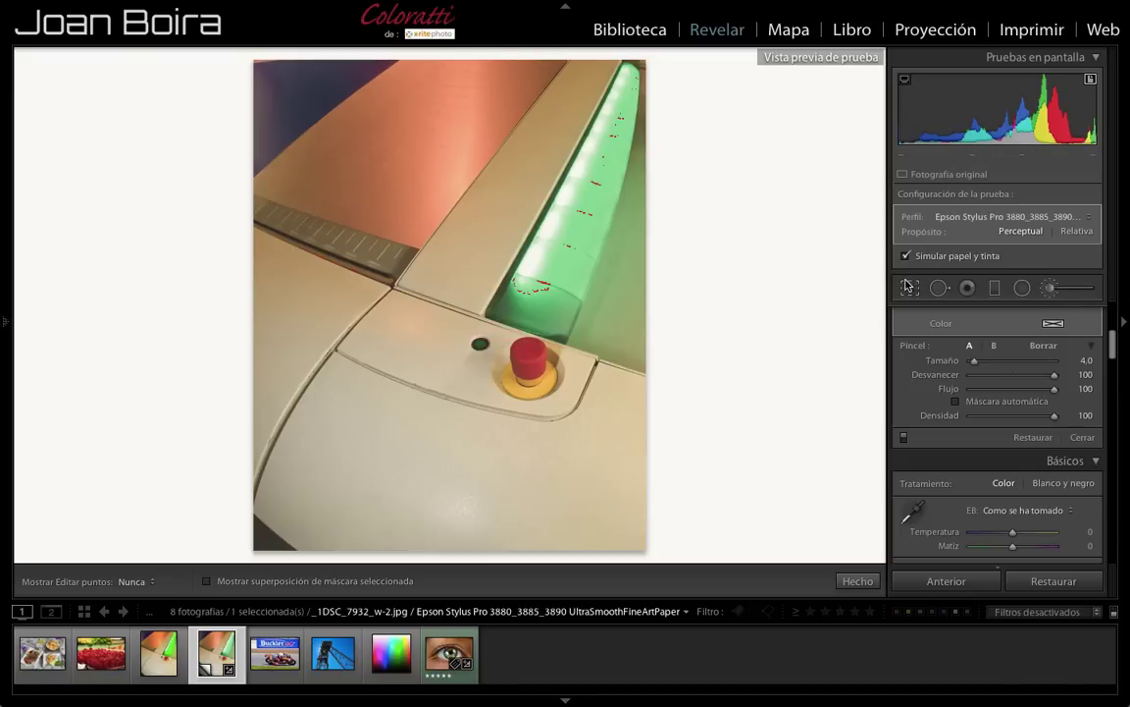
pyautogui.scroll(5, 1042, 369)
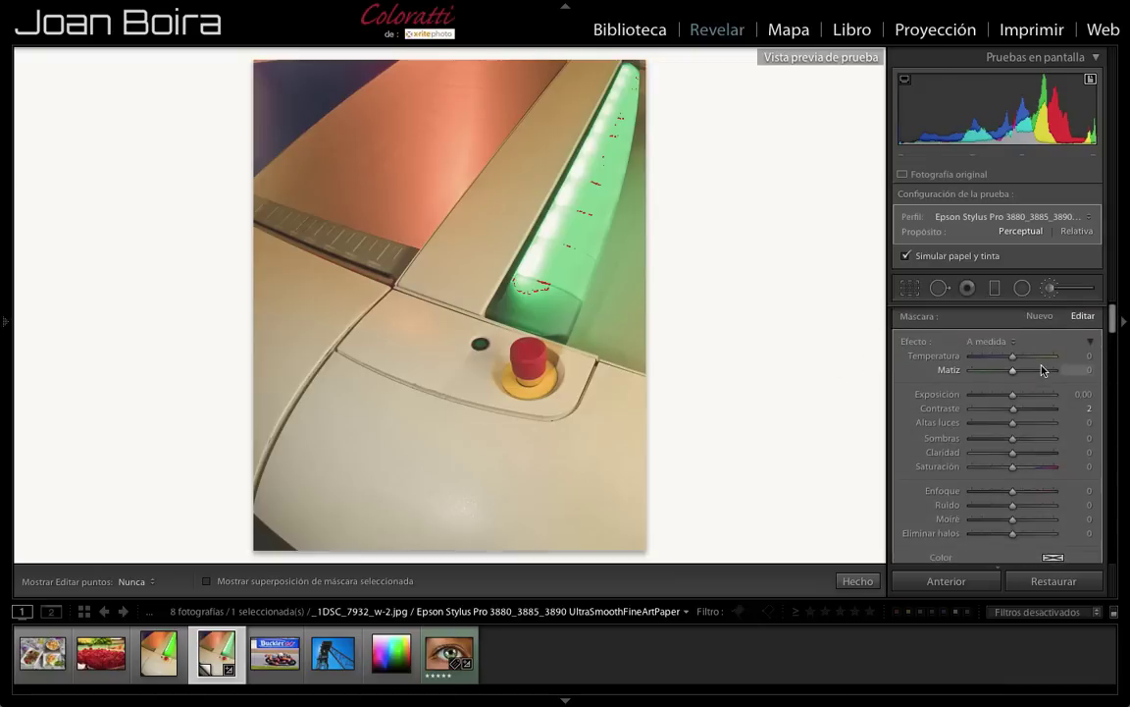
pyautogui.scroll(-3, 1026, 412)
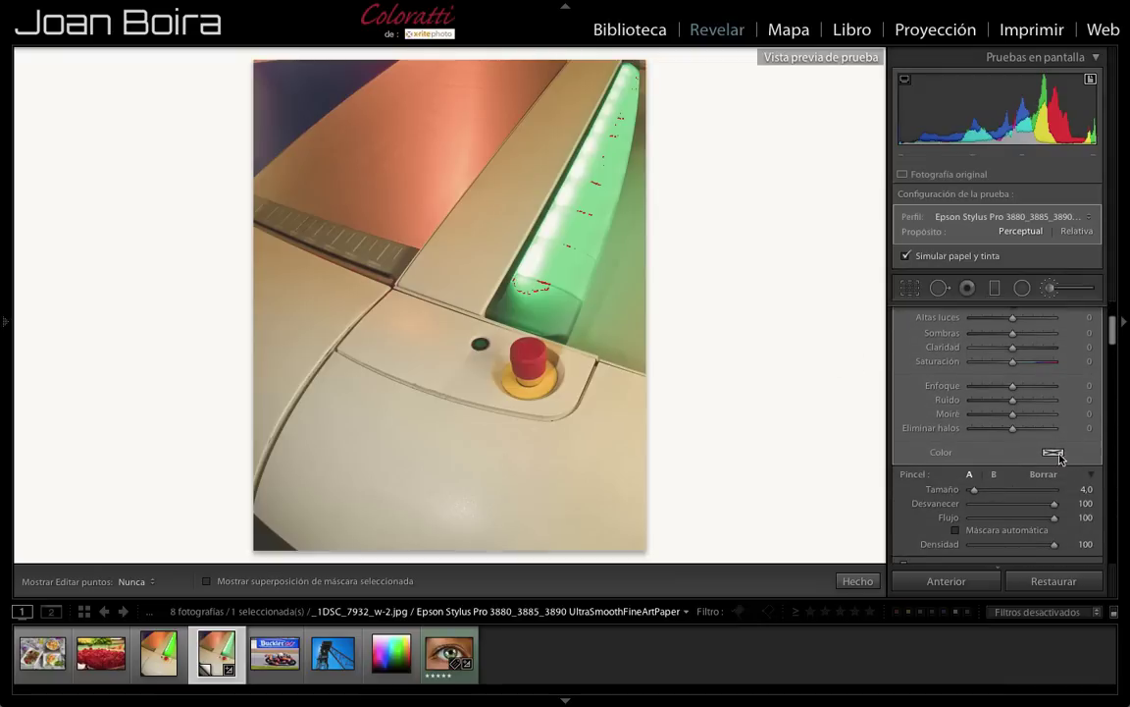
pyautogui.click(1054, 453)
pyautogui.moveTo(835, 462)
pyautogui.mouseDown()
pyautogui.moveTo(816, 501)
pyautogui.moveTo(774, 512)
pyautogui.moveTo(780, 492)
pyautogui.moveTo(756, 482)
pyautogui.moveTo(752, 461)
pyautogui.moveTo(792, 454)
pyautogui.moveTo(762, 451)
pyautogui.mouseUp()
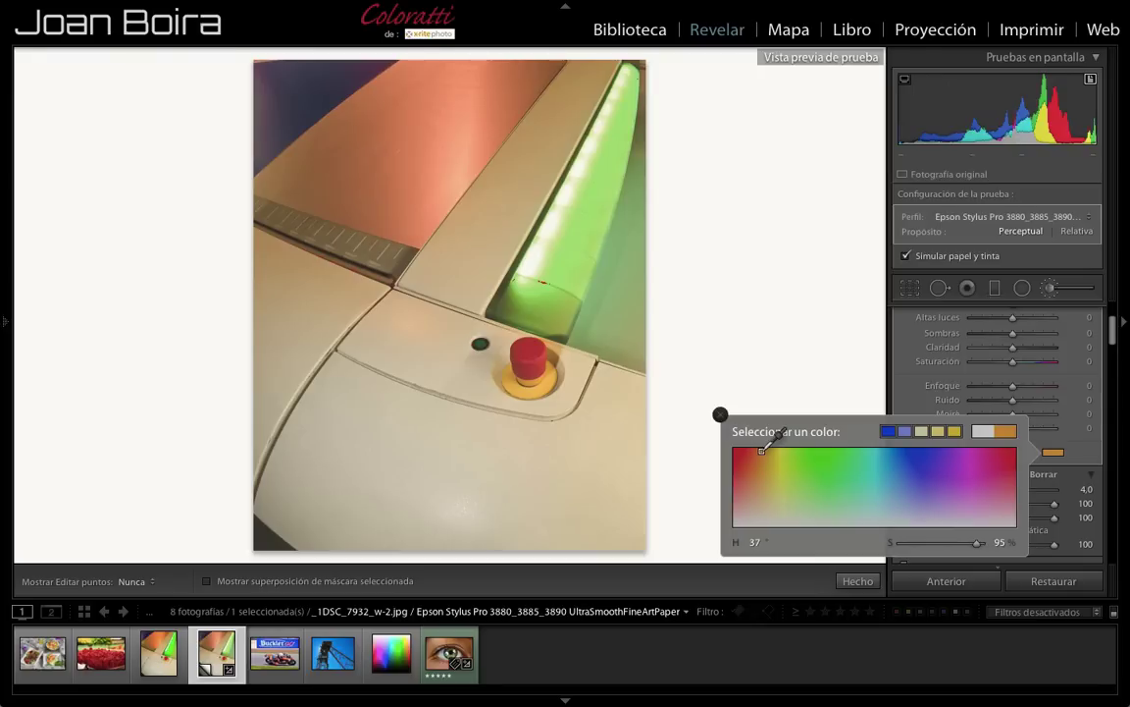
pyautogui.moveTo(763, 451); pyautogui.dragTo(913, 456)
pyautogui.moveTo(910, 466)
pyautogui.mouseDown()
pyautogui.moveTo(943, 457)
pyautogui.moveTo(921, 488)
pyautogui.mouseUp()
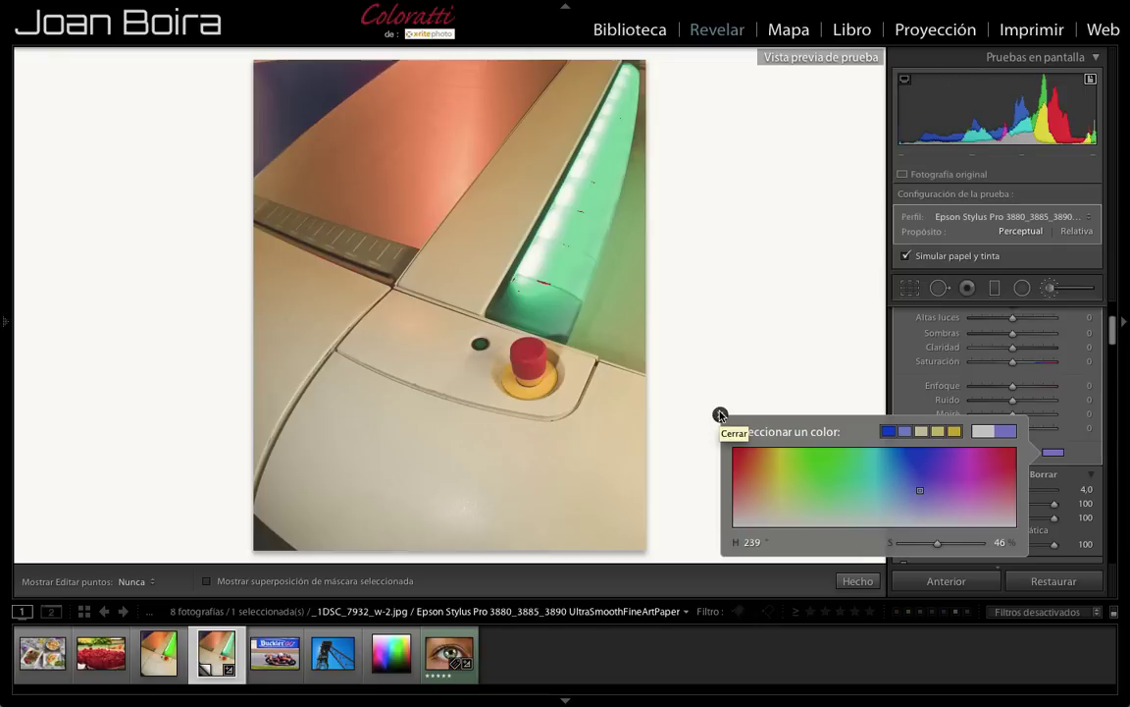
# - Close the colour picker and toggle the brush panel switch repeatedly to compare before and after
pyautogui.click(720, 414)
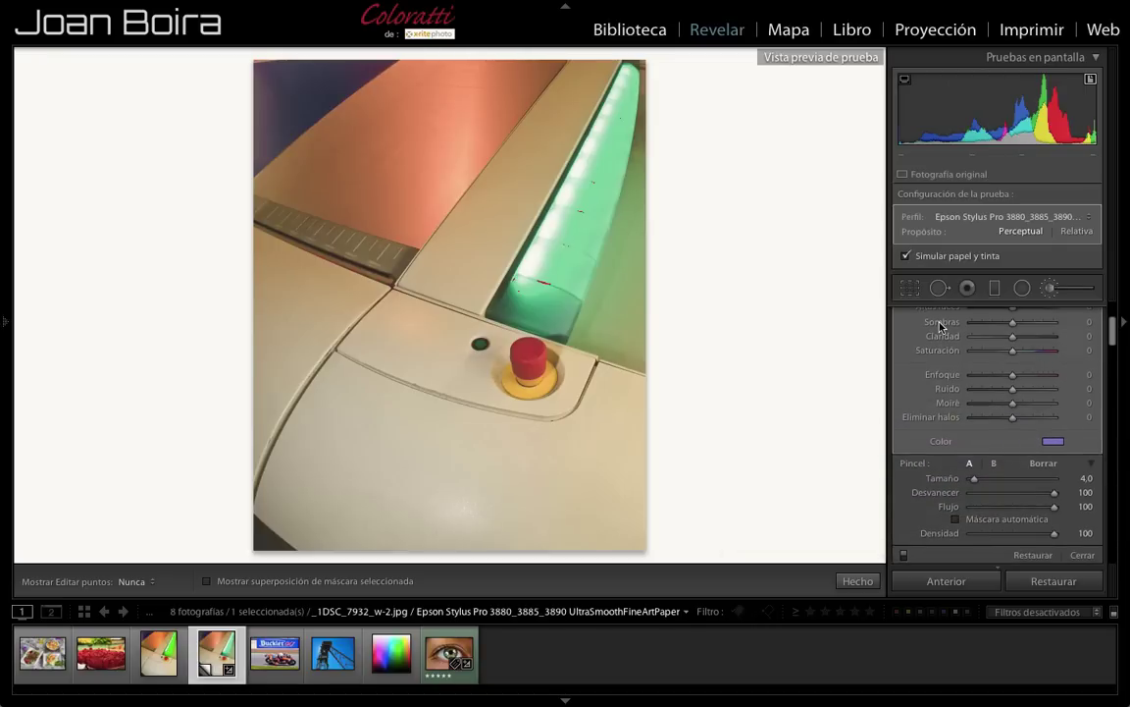
pyautogui.click(904, 556)
pyautogui.click(904, 556)
pyautogui.click(904, 556)
pyautogui.click(904, 557)
pyautogui.click(904, 556)
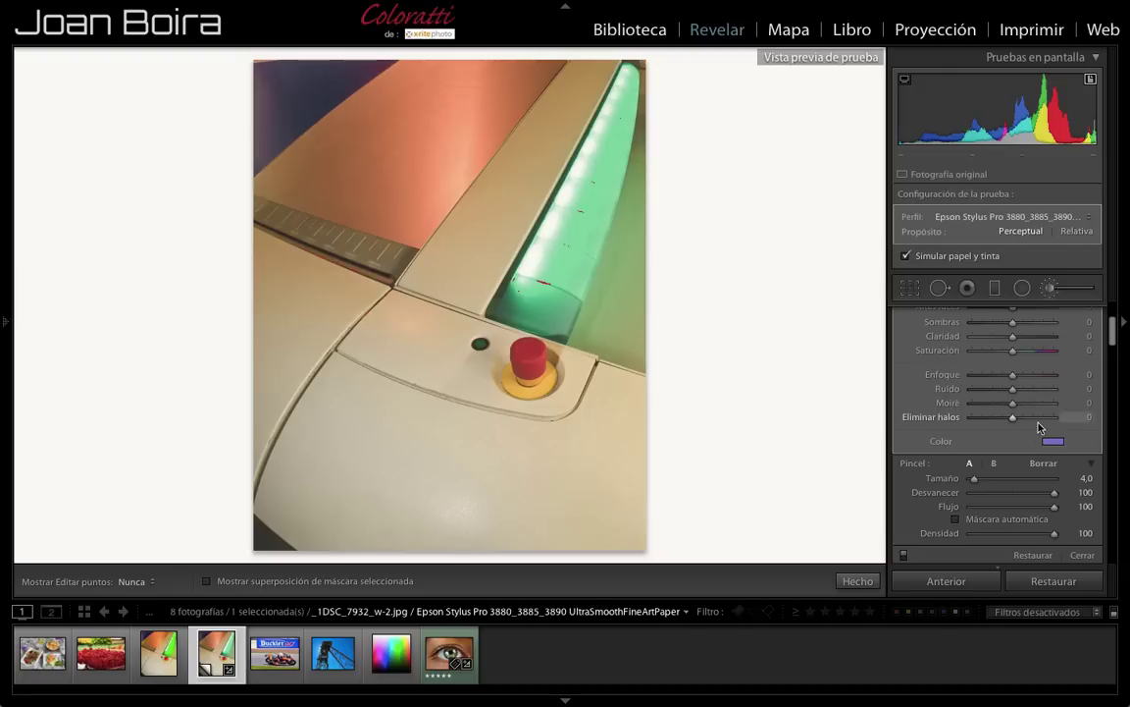
# - Finish the brush with Done and raise the tone curve's Altas luces region to +1
pyautogui.scroll(3, 1039, 354)
pyautogui.click(1048, 287)
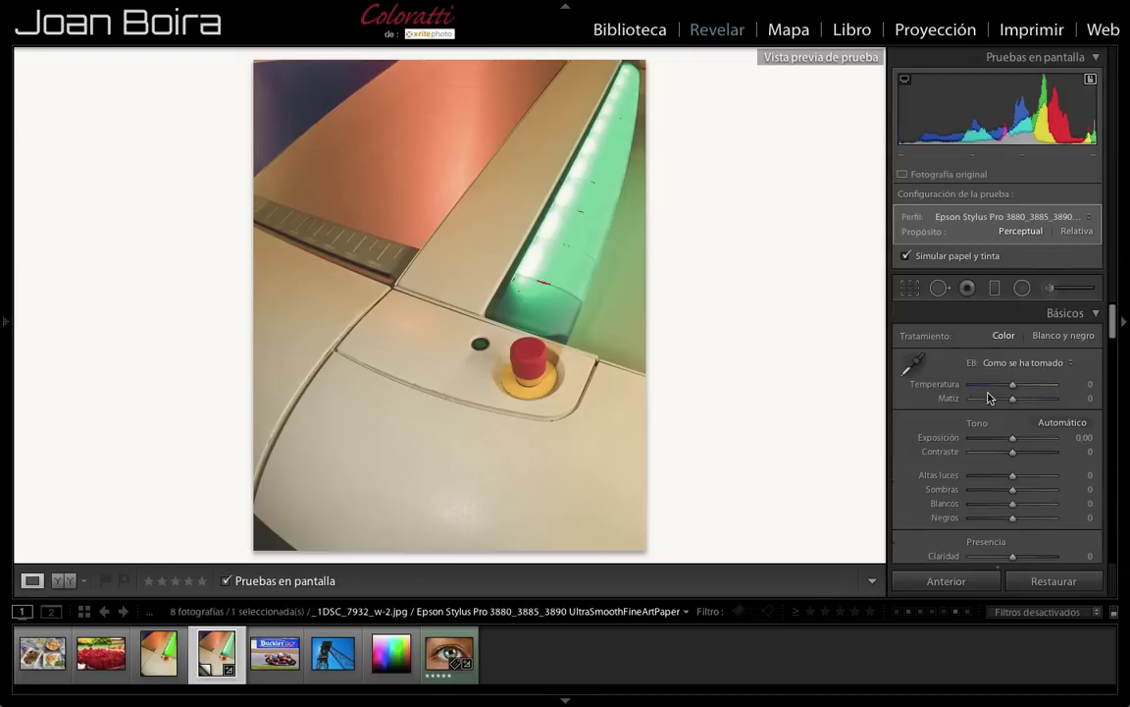
pyautogui.scroll(-5, 991, 382)
pyautogui.scroll(-3, 991, 383)
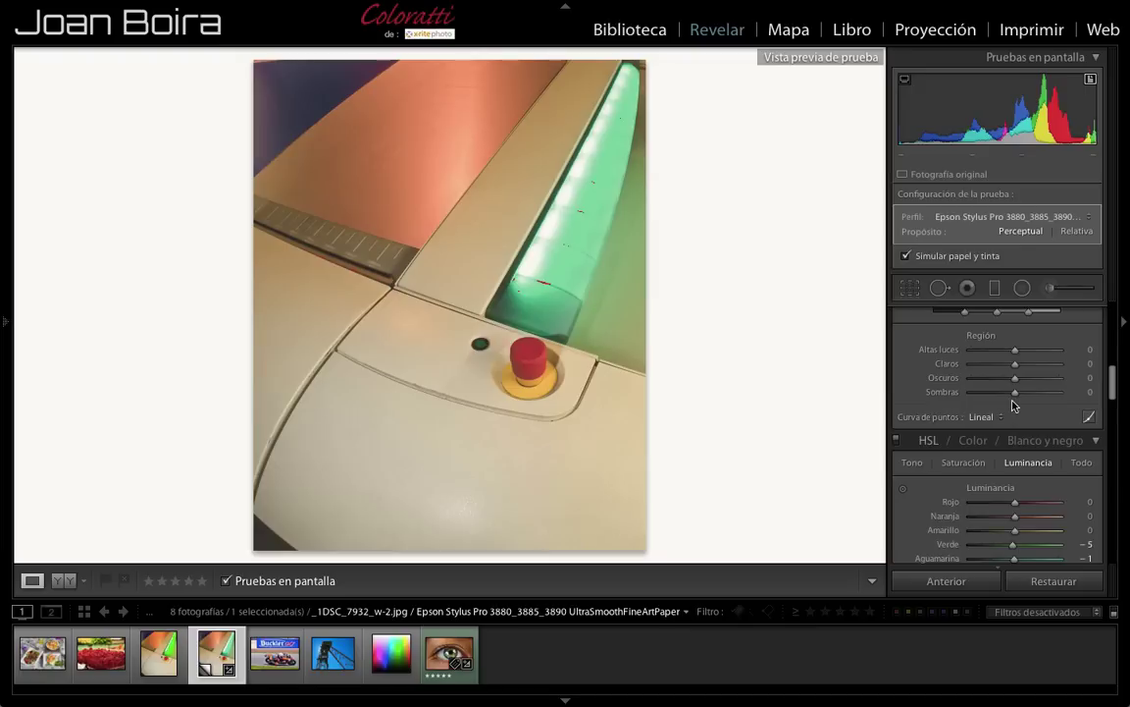
pyautogui.scroll(1, 1014, 402)
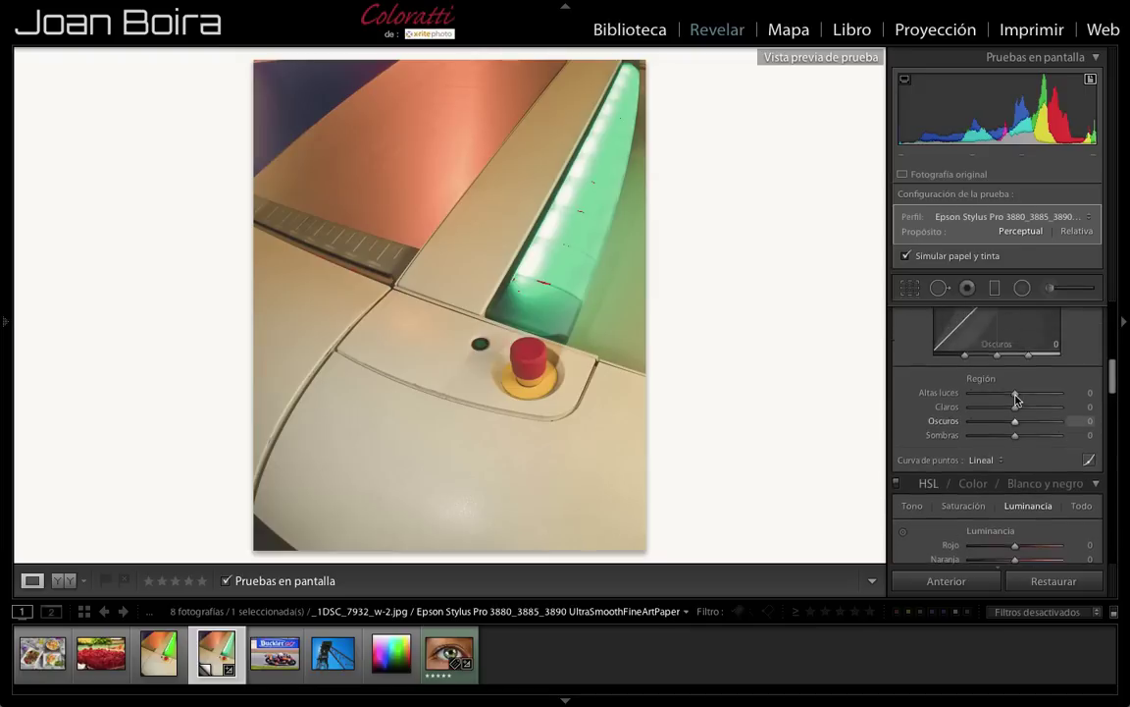
pyautogui.scroll(2, 1015, 399)
pyautogui.scroll(1, 1016, 395)
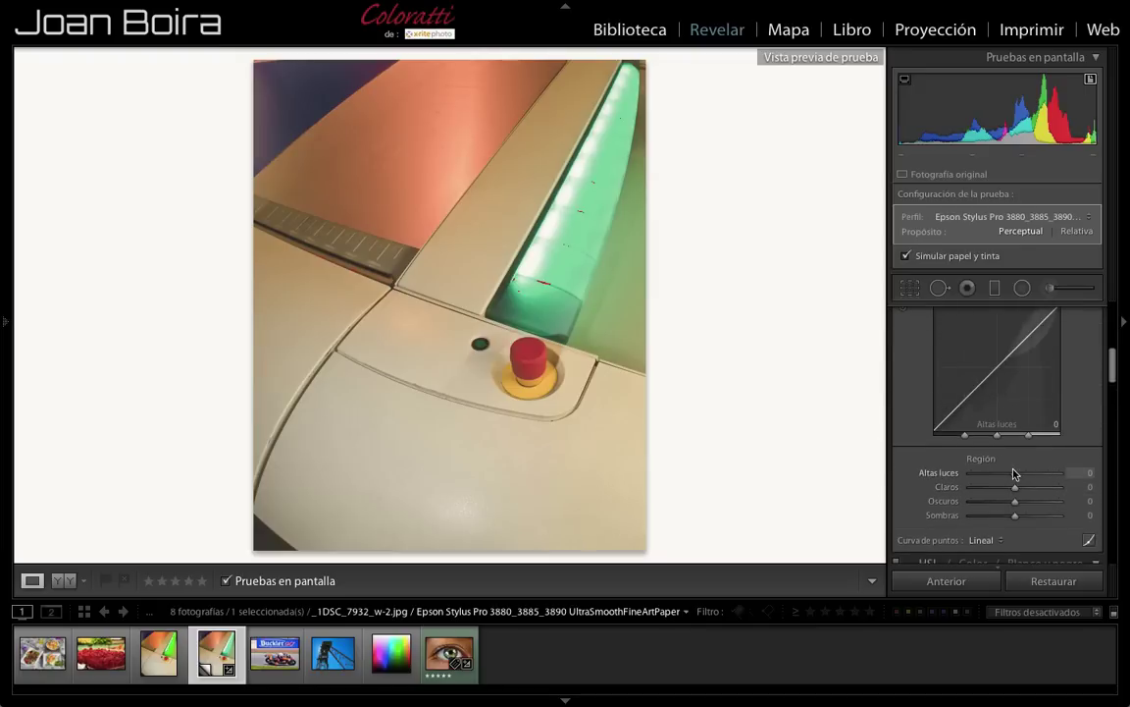
pyautogui.scroll(2, 1026, 373)
pyautogui.scroll(-2, 1028, 371)
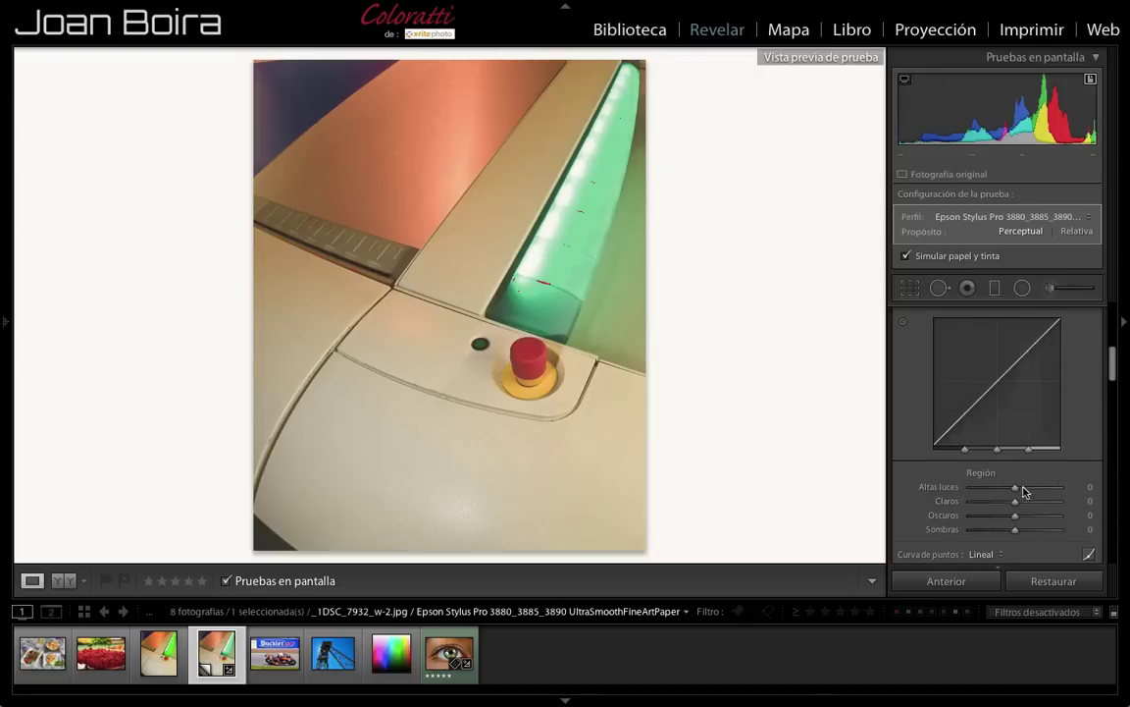
pyautogui.moveTo(1016, 487); pyautogui.dragTo(1020, 502)
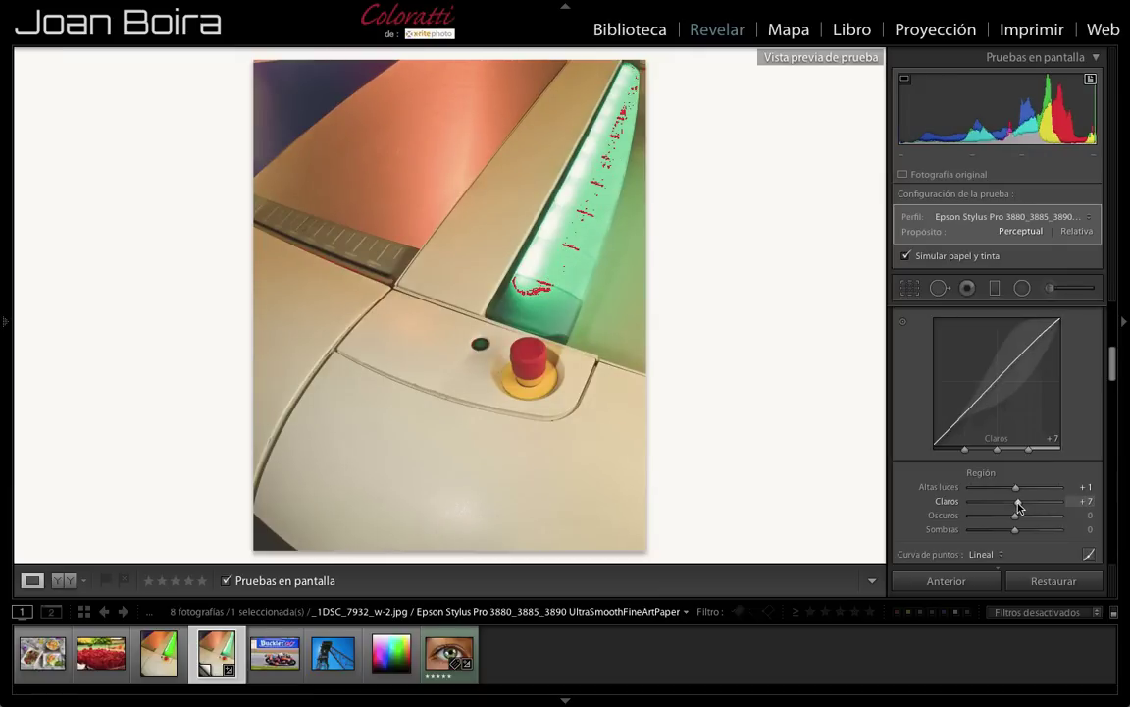
# - Set the remaining tone curve regions to Claros +7, Oscuros −12 and Sombras −34
pyautogui.scroll(-2, 1018, 496)
pyautogui.moveTo(1018, 488)
pyautogui.mouseDown()
pyautogui.moveTo(999, 472)
pyautogui.moveTo(1026, 472)
pyautogui.moveTo(1001, 472)
pyautogui.mouseUp()
pyautogui.scroll(-1, 1015, 487)
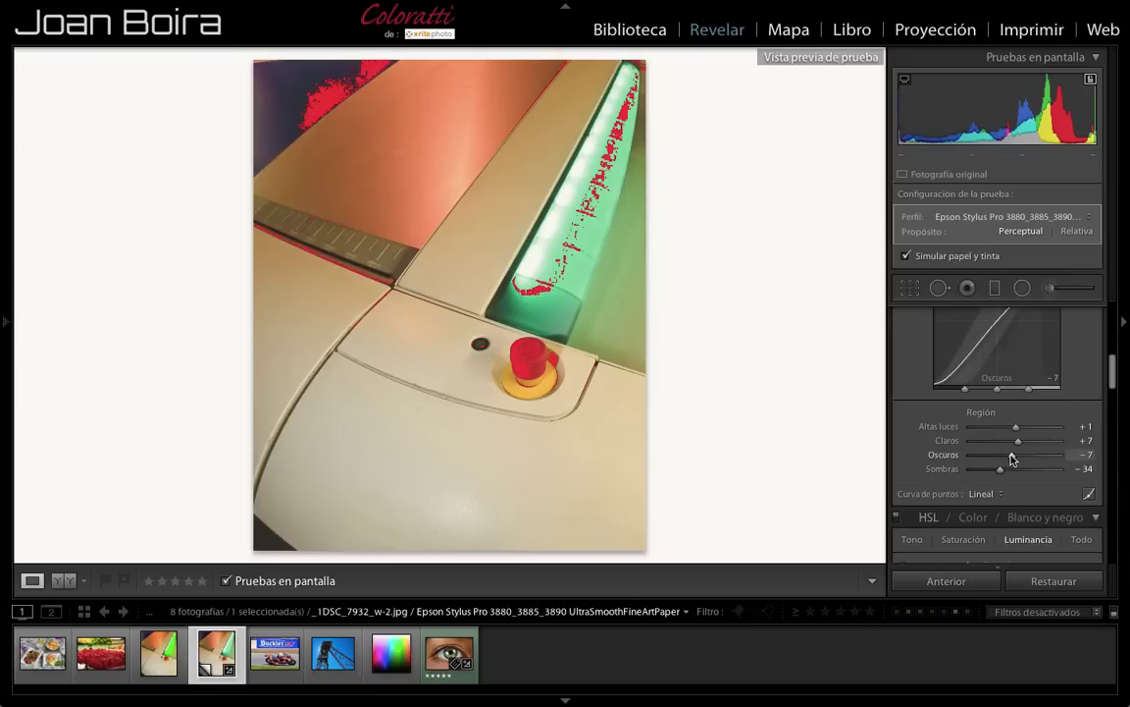
pyautogui.moveTo(1012, 455); pyautogui.dragTo(1018, 455)
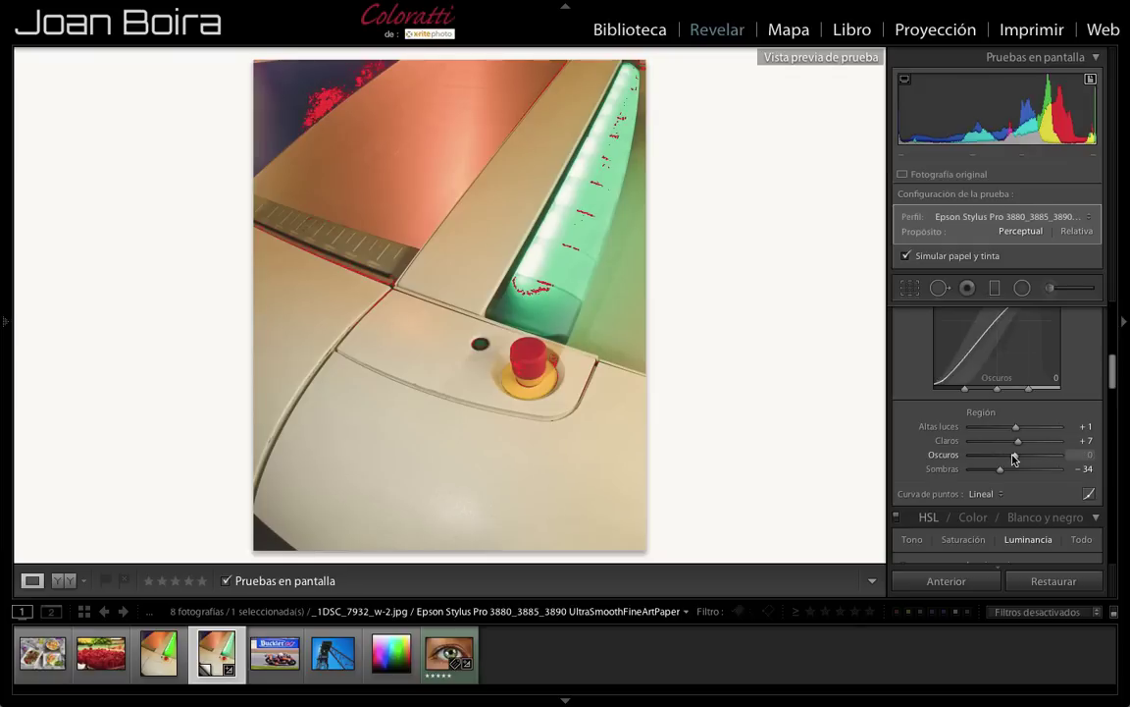
pyautogui.moveTo(1018, 456); pyautogui.dragTo(1010, 455)
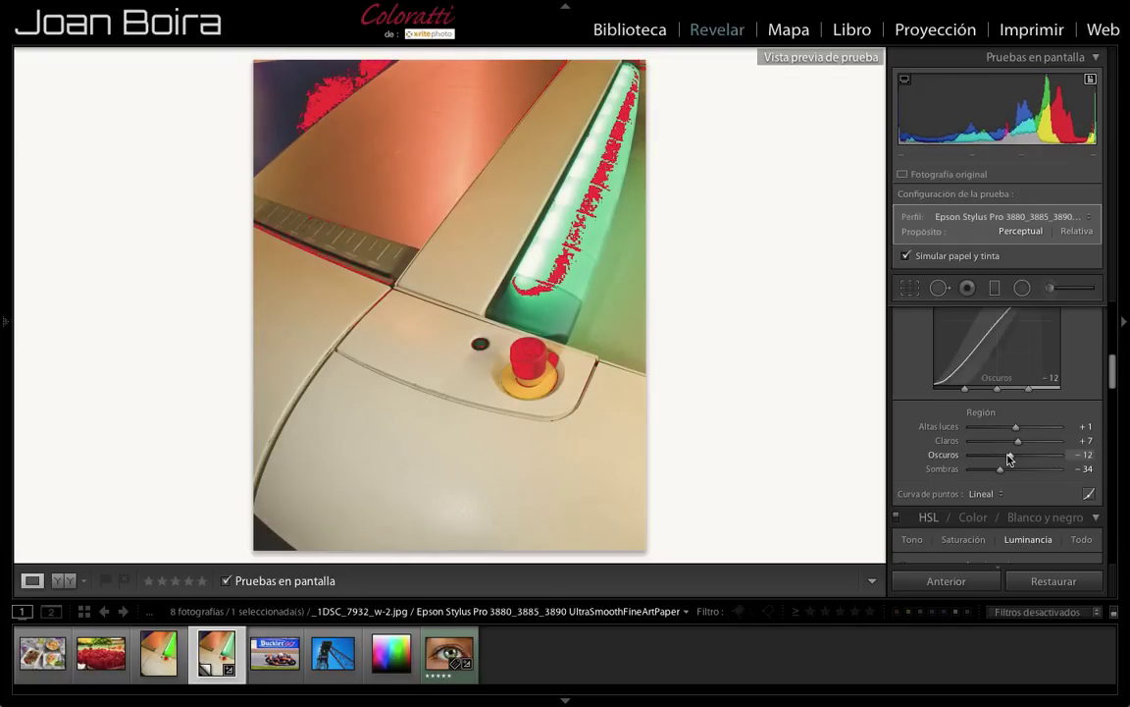
pyautogui.scroll(-2, 1026, 381)
pyautogui.scroll(-3, 1017, 380)
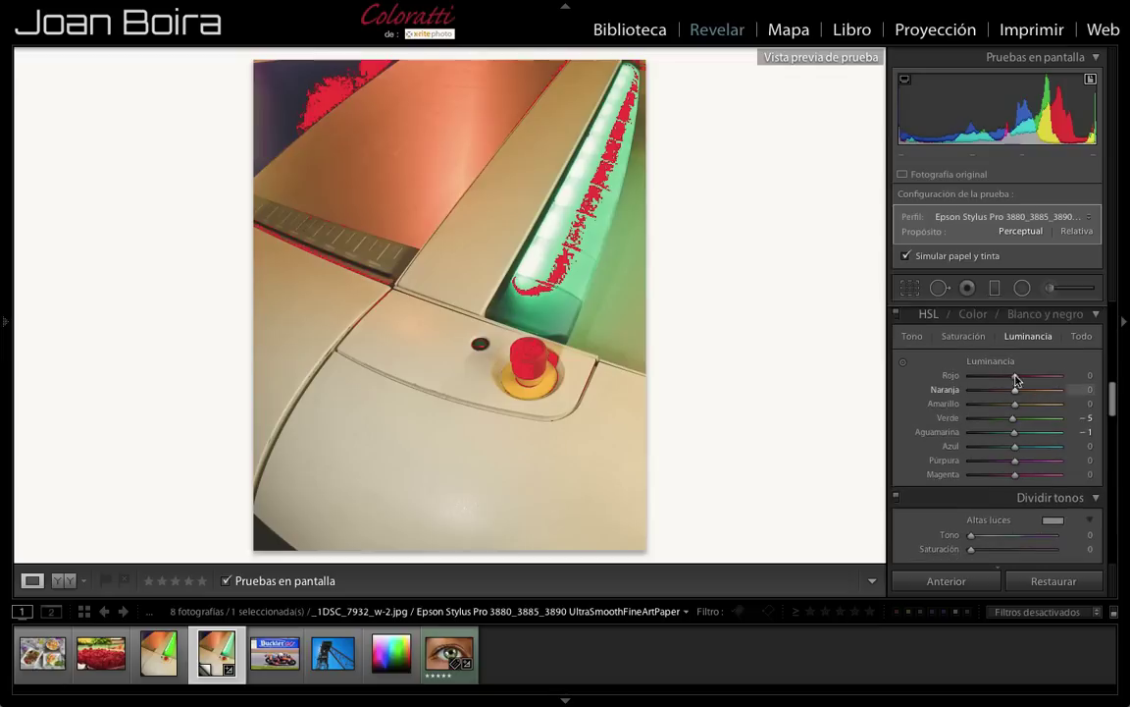
# - Drag the targeted Saturation tool down on the green bar, blue top-left corner and reds
pyautogui.click(964, 337)
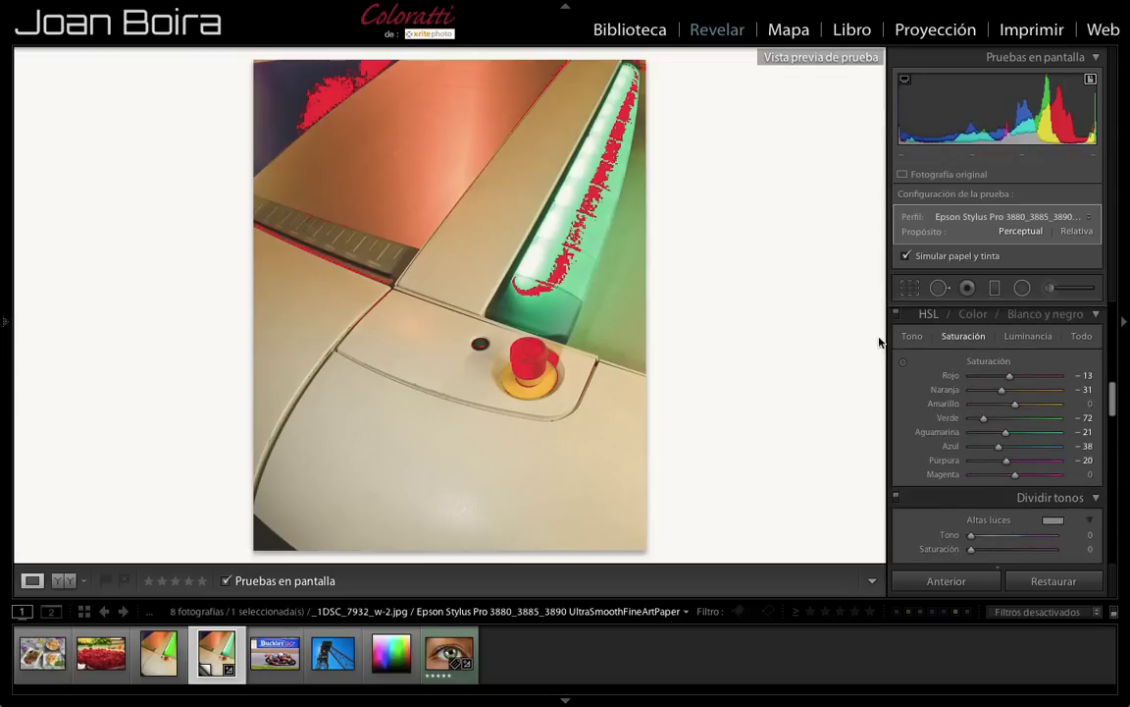
pyautogui.click(902, 363)
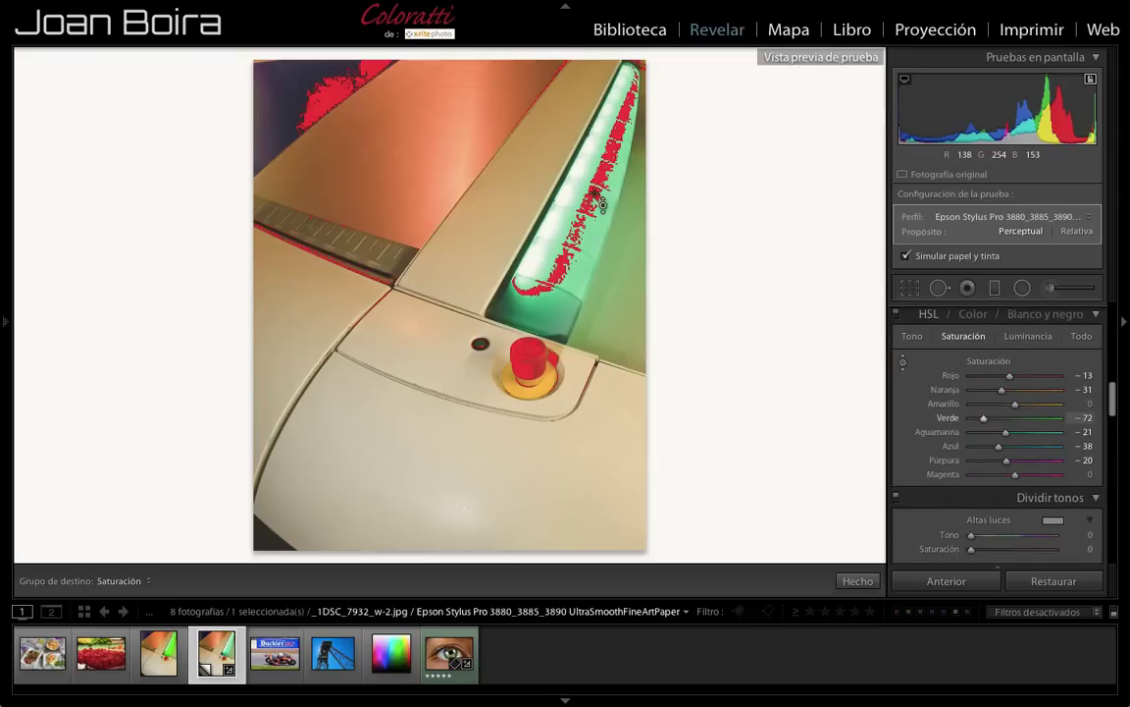
pyautogui.moveTo(538, 183); pyautogui.dragTo(539, 192)
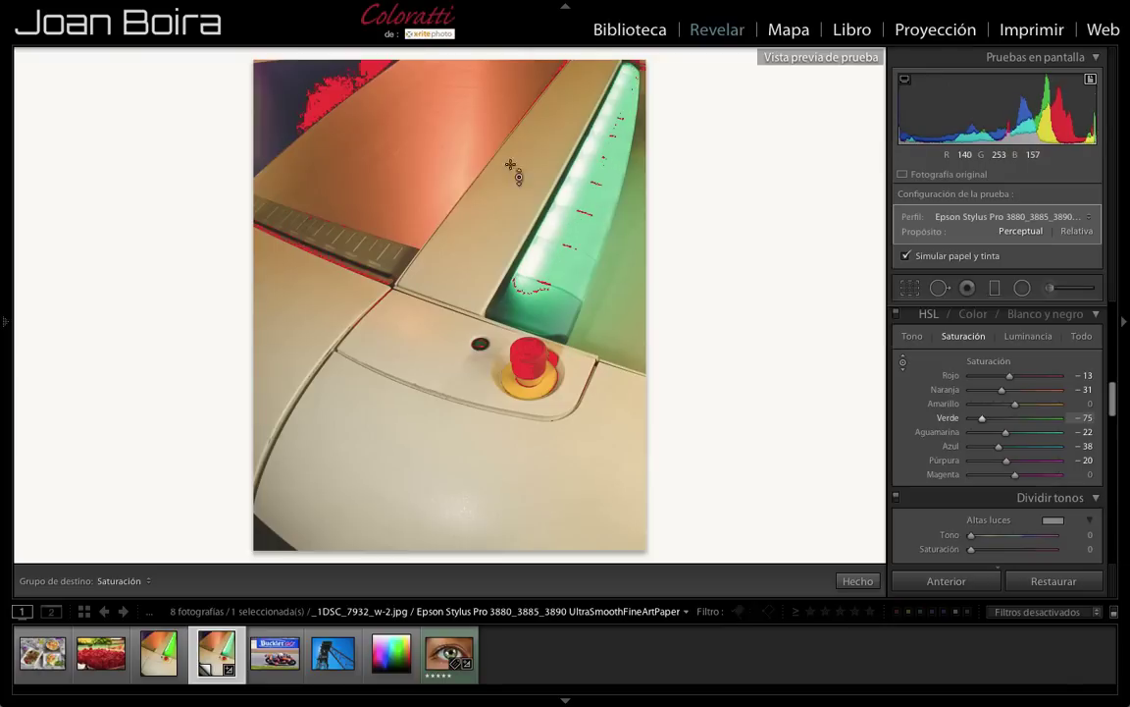
pyautogui.moveTo(324, 88); pyautogui.dragTo(323, 106)
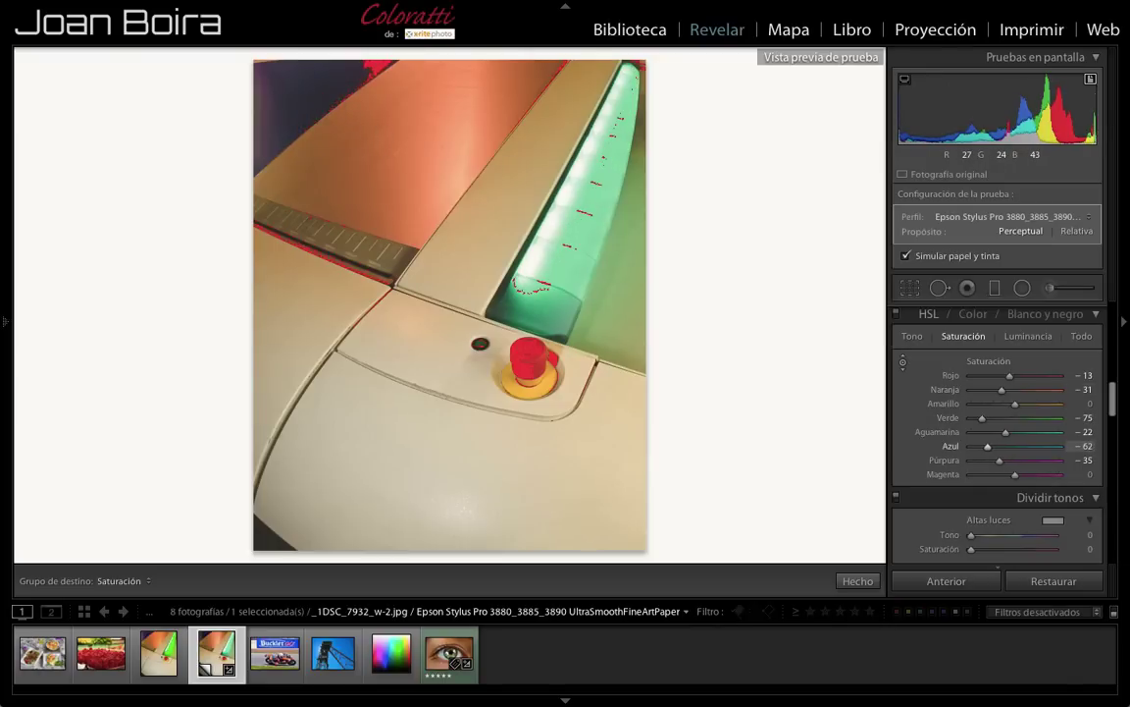
pyautogui.moveTo(322, 108)
pyautogui.mouseDown()
pyautogui.moveTo(323, 122)
pyautogui.moveTo(305, 99)
pyautogui.mouseUp()
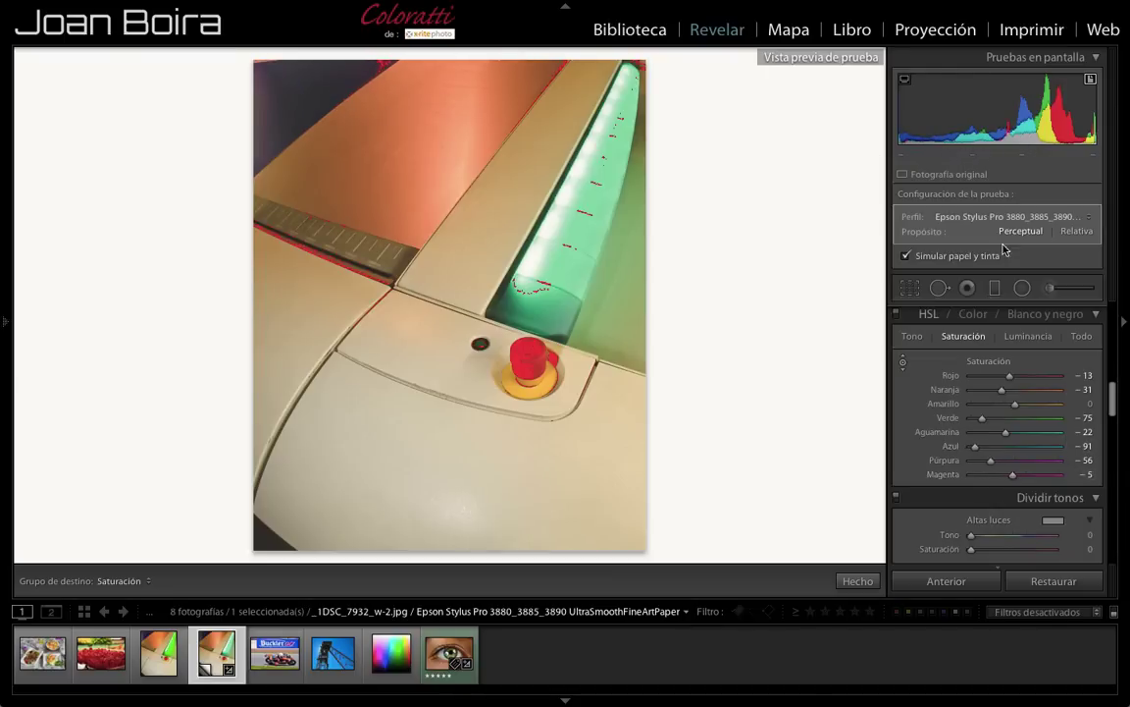
pyautogui.moveTo(521, 351); pyautogui.dragTo(520, 367)
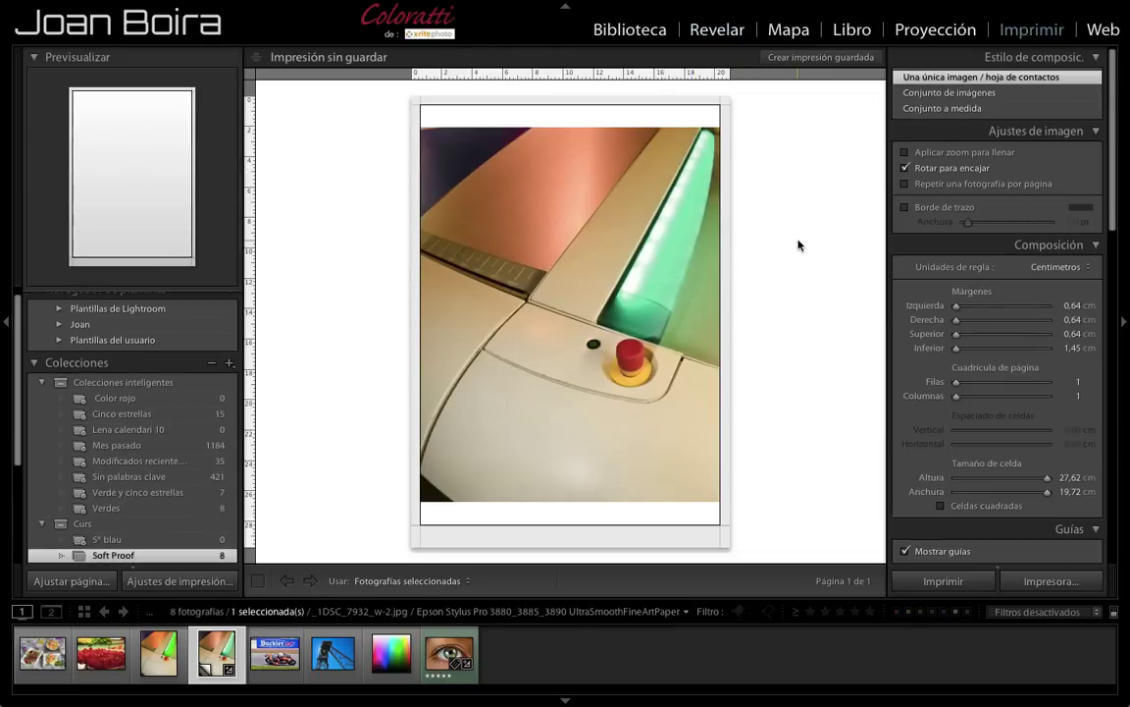
# - Set the Epson Stylus Pro 3880_3885_3890 UltraSmoothFineArtPaper profile and enable Print Adjustment
pyautogui.scroll(-5, 979, 349)
pyautogui.scroll(-5, 979, 350)
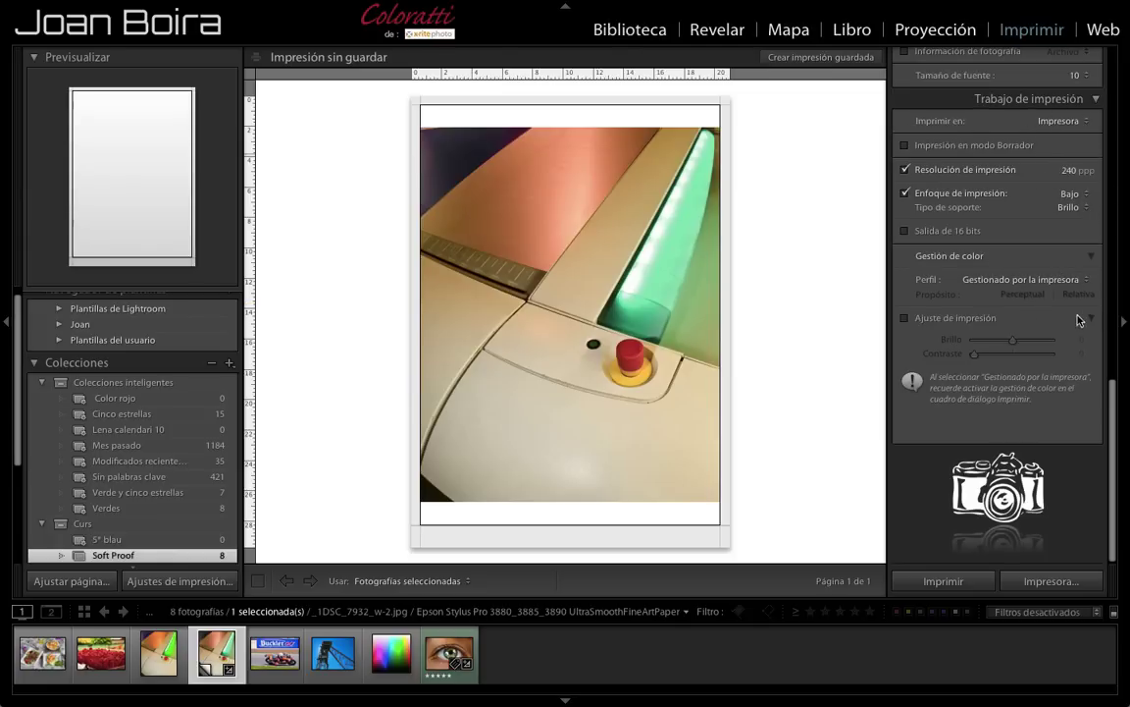
pyautogui.click(1084, 280)
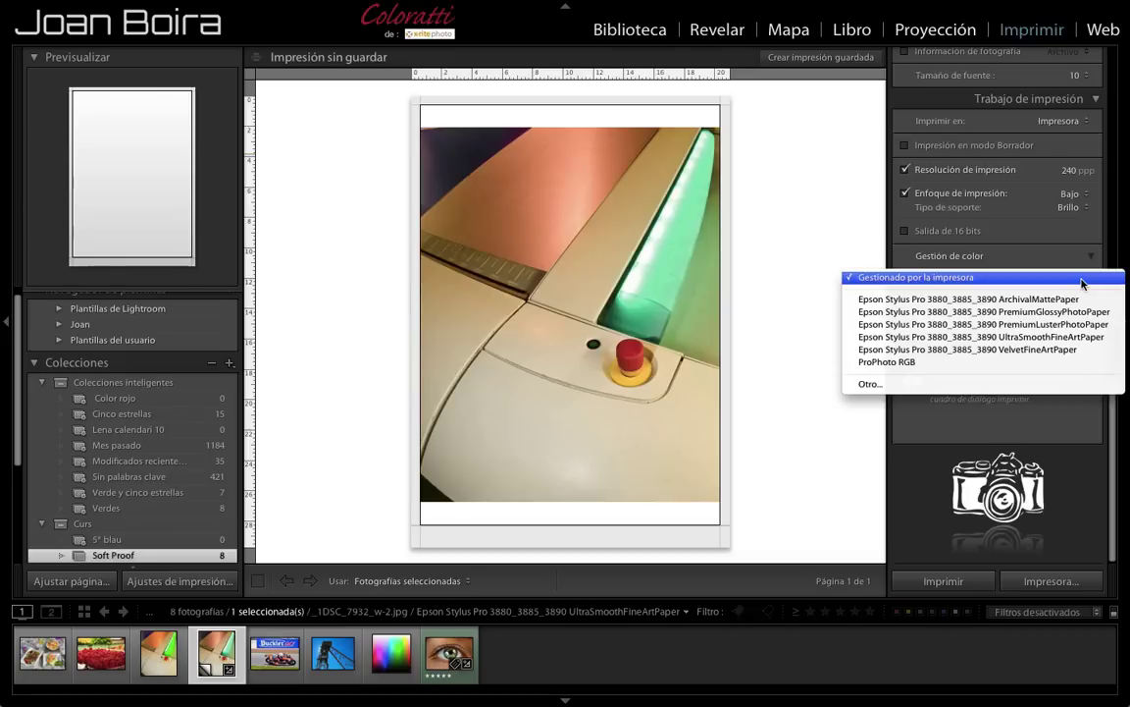
pyautogui.click(1083, 337)
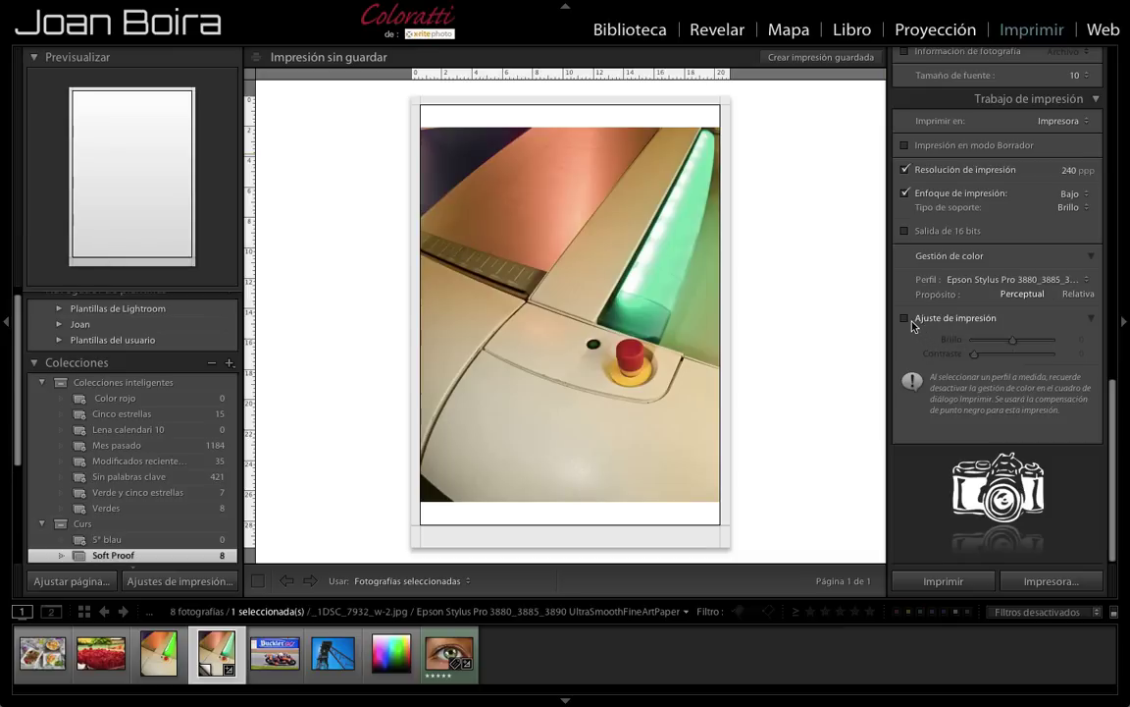
pyautogui.click(906, 318)
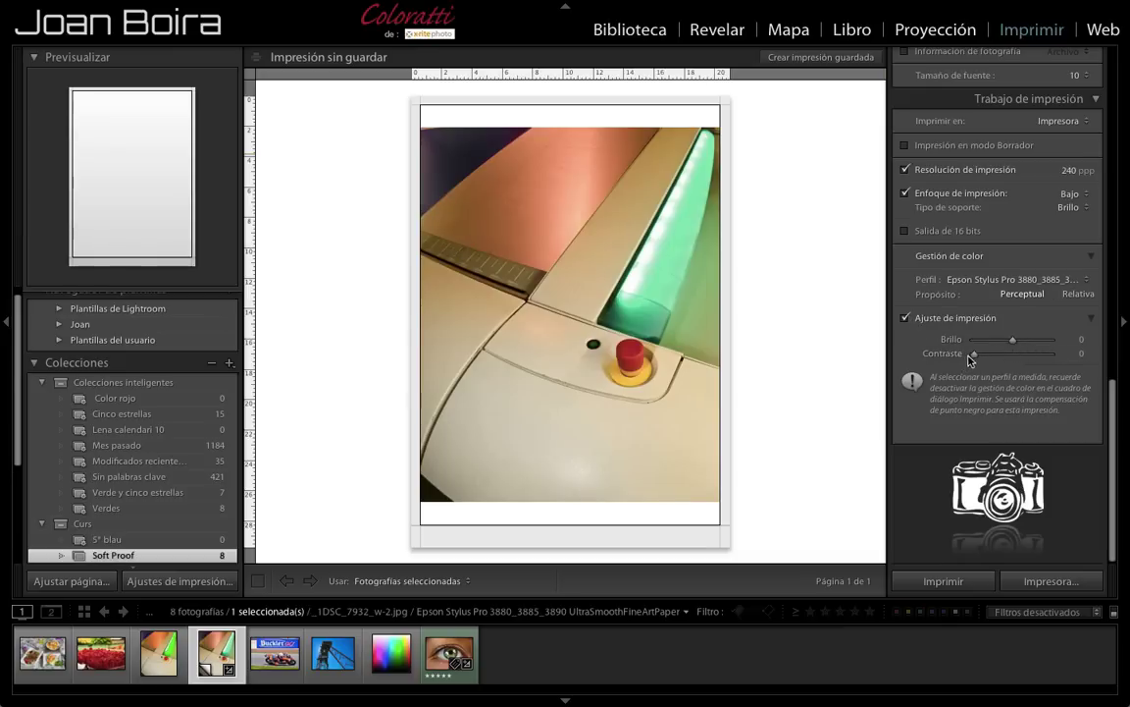